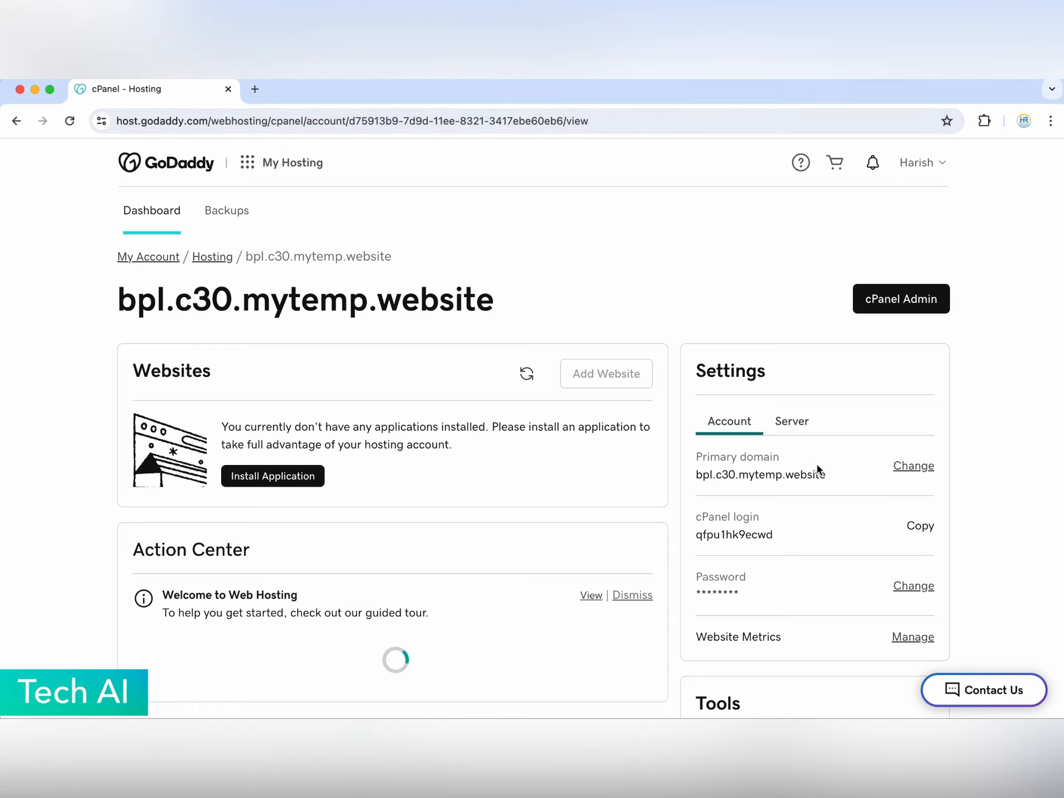
# - Replace the temporary mytemp.website address with fliama.com as the hosting account's primary domain
pyautogui.scroll(-2, 783, 474)
pyautogui.scroll(-2, 371, 532)
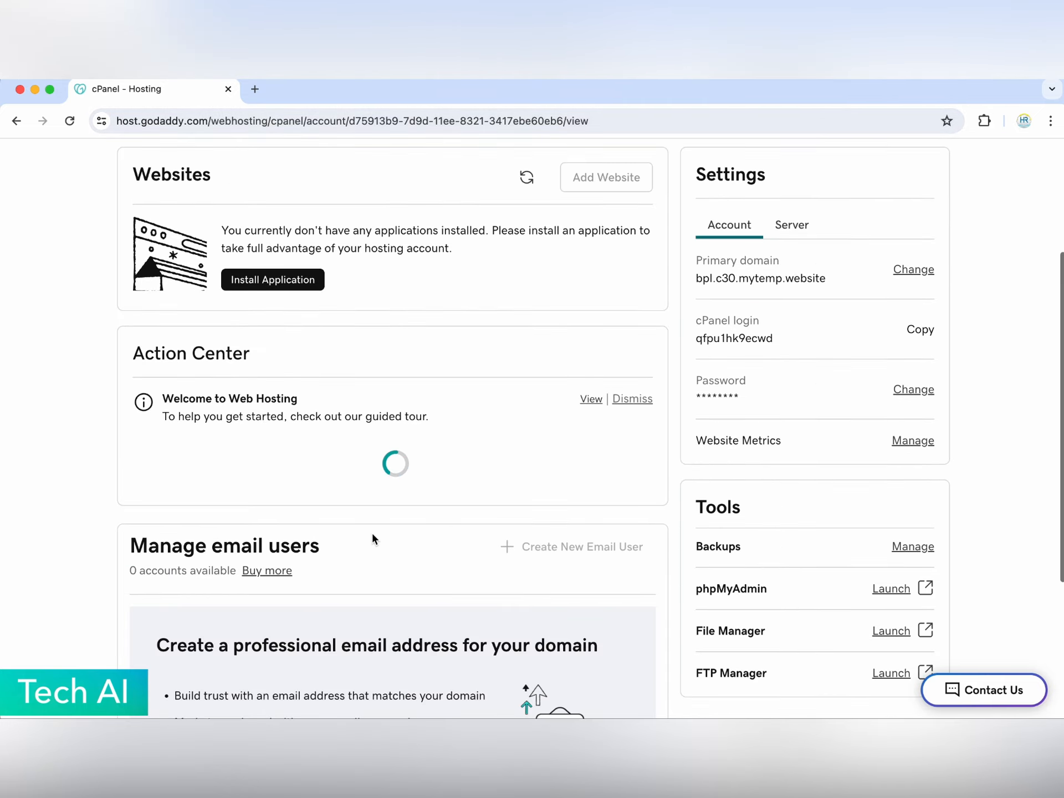
pyautogui.scroll(3, 372, 531)
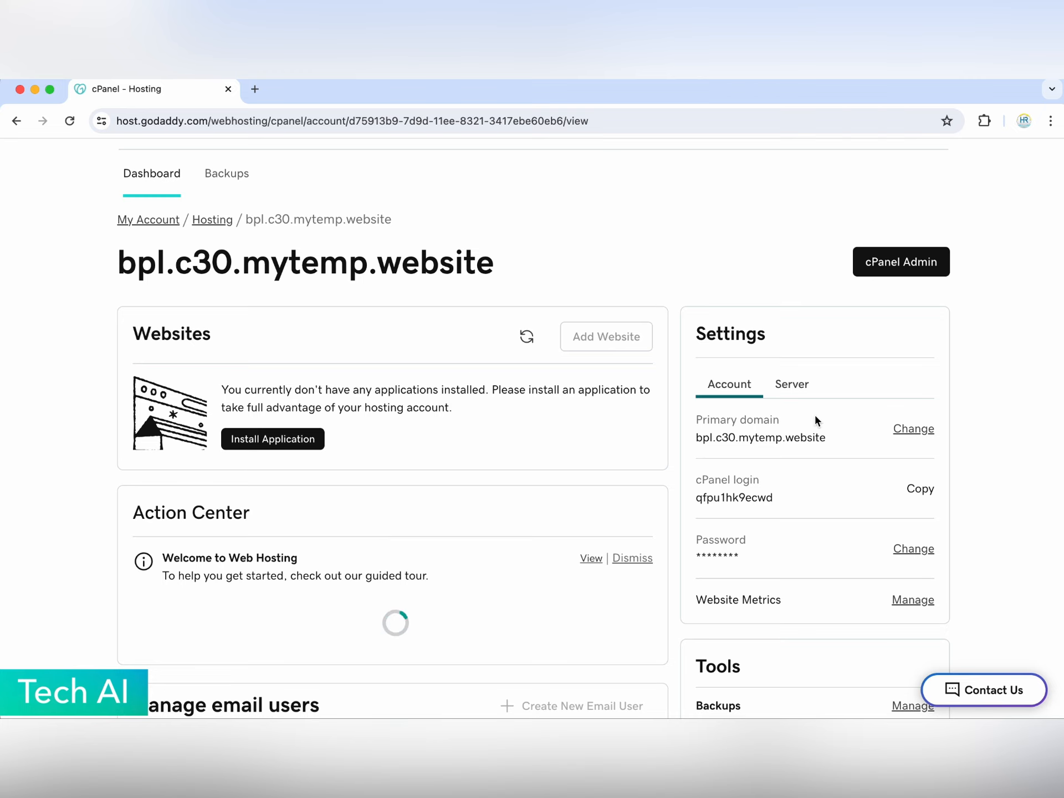
pyautogui.click(914, 429)
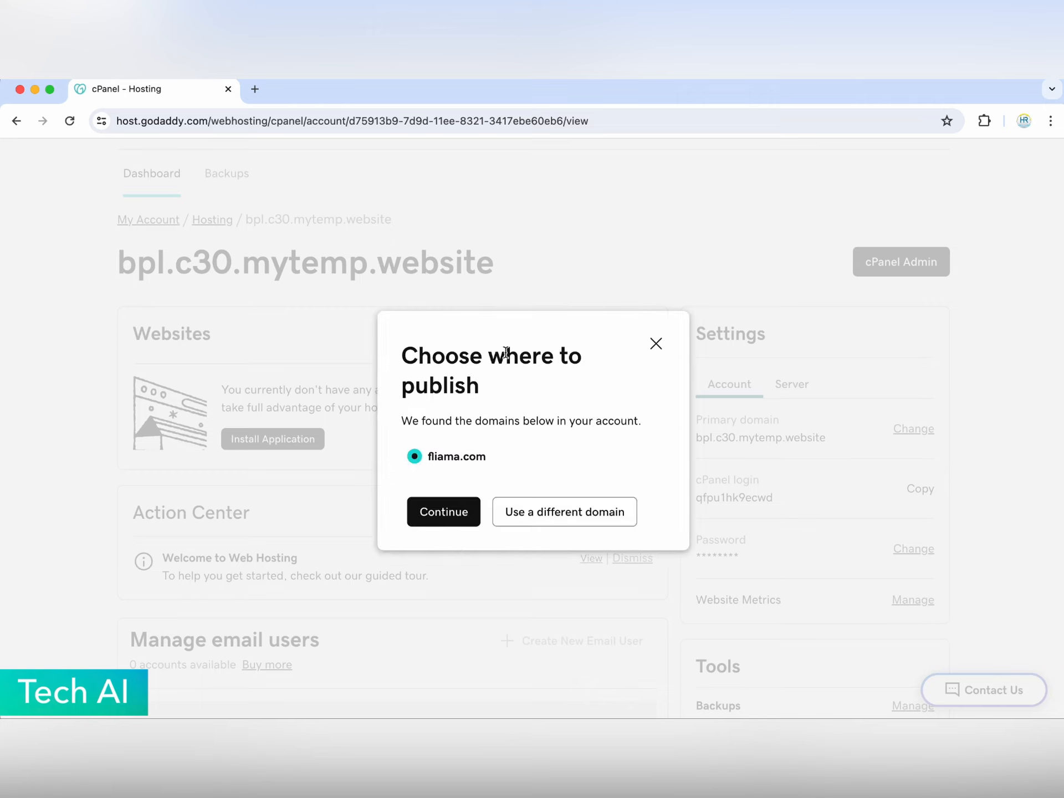
pyautogui.click(445, 509)
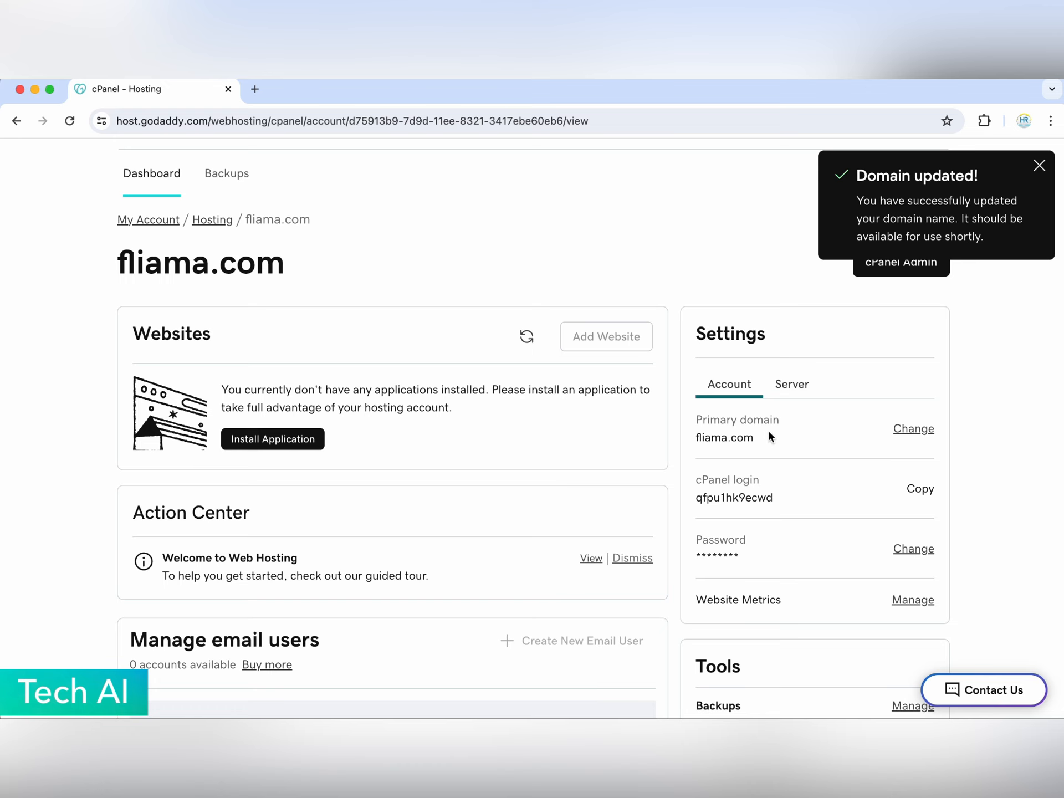
pyautogui.scroll(-1, 768, 434)
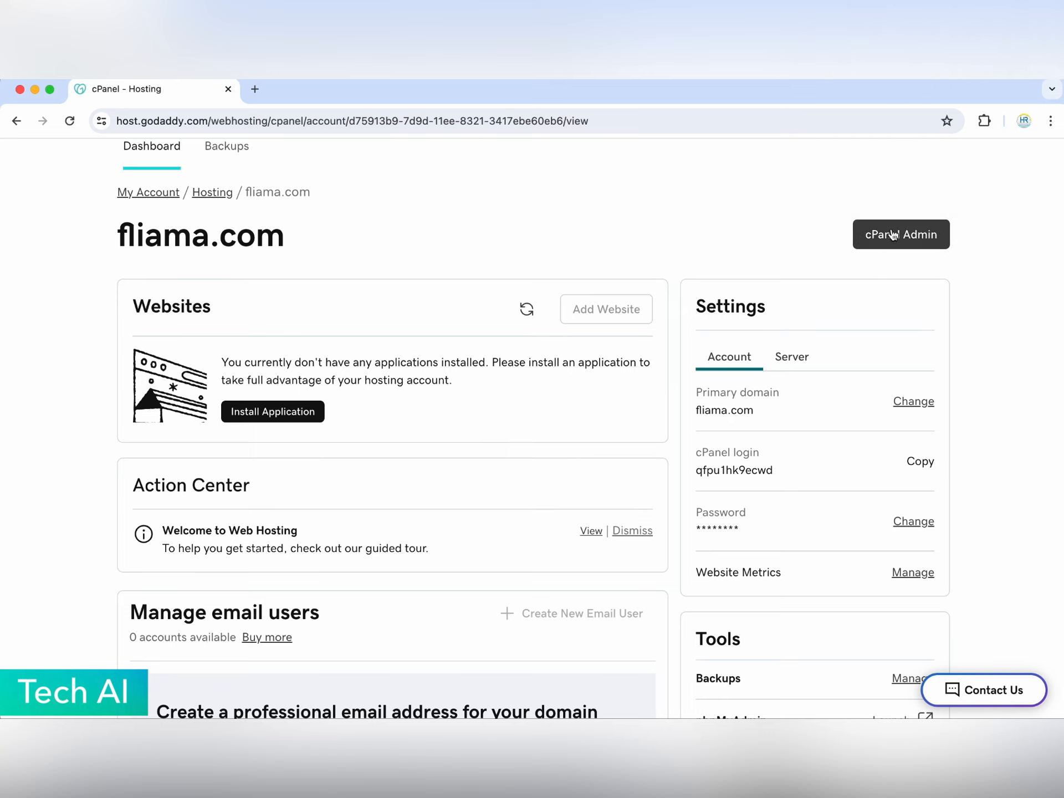
pyautogui.click(892, 234)
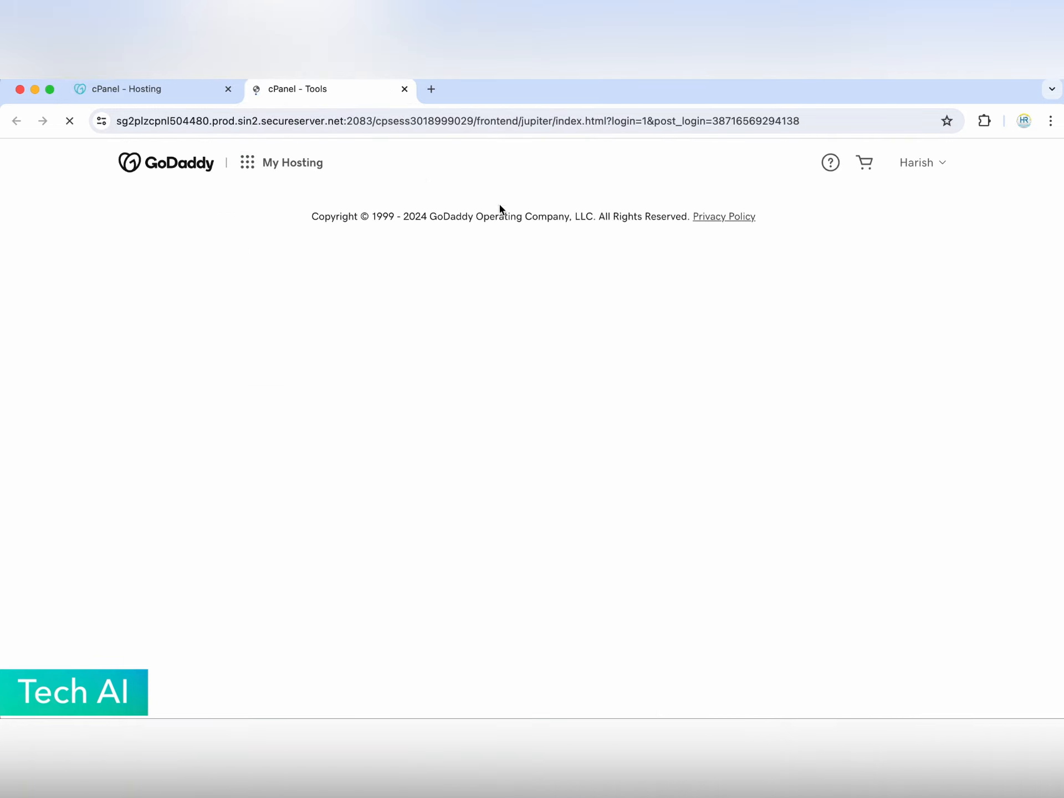
# - Decline the Interface Analytics consent prompt on the cPanel Tools page
pyautogui.scroll(-4, 469, 519)
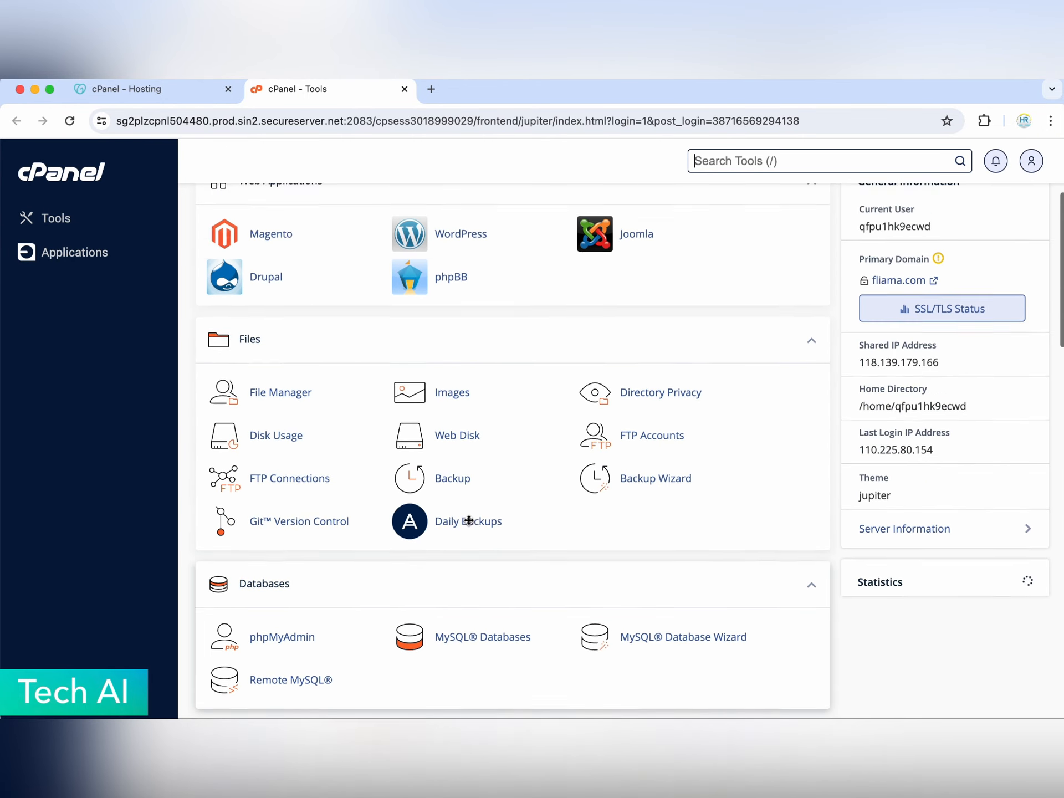
pyautogui.scroll(4, 469, 521)
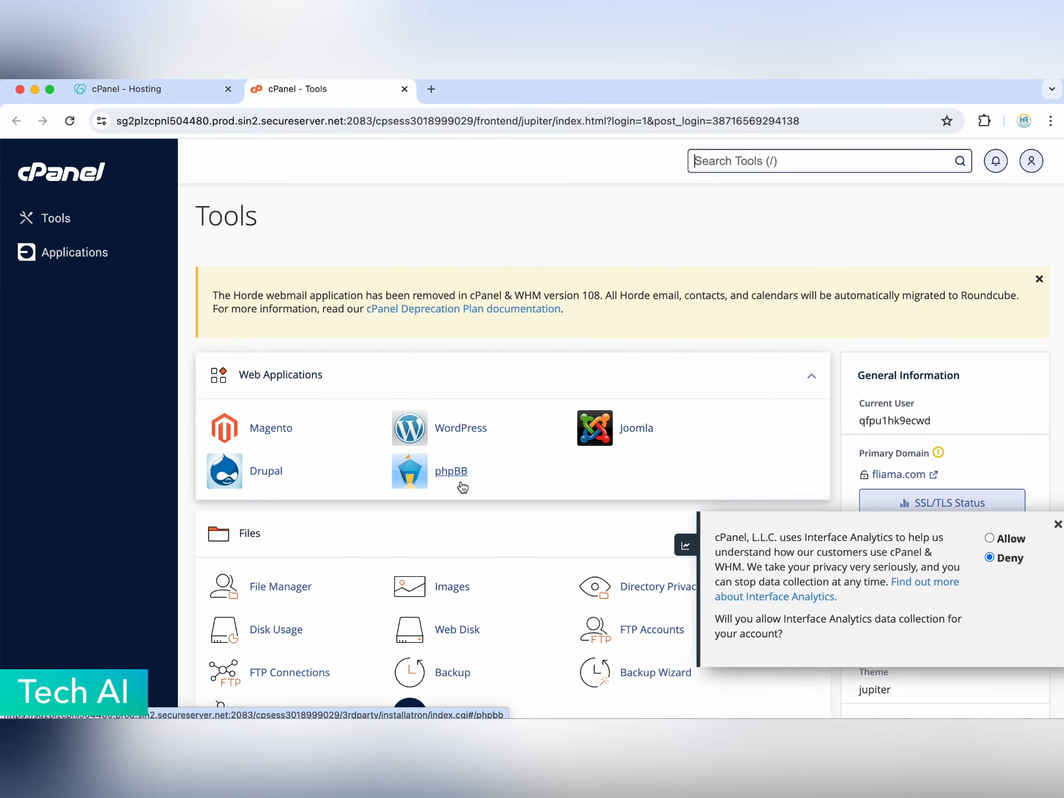
pyautogui.click(1056, 527)
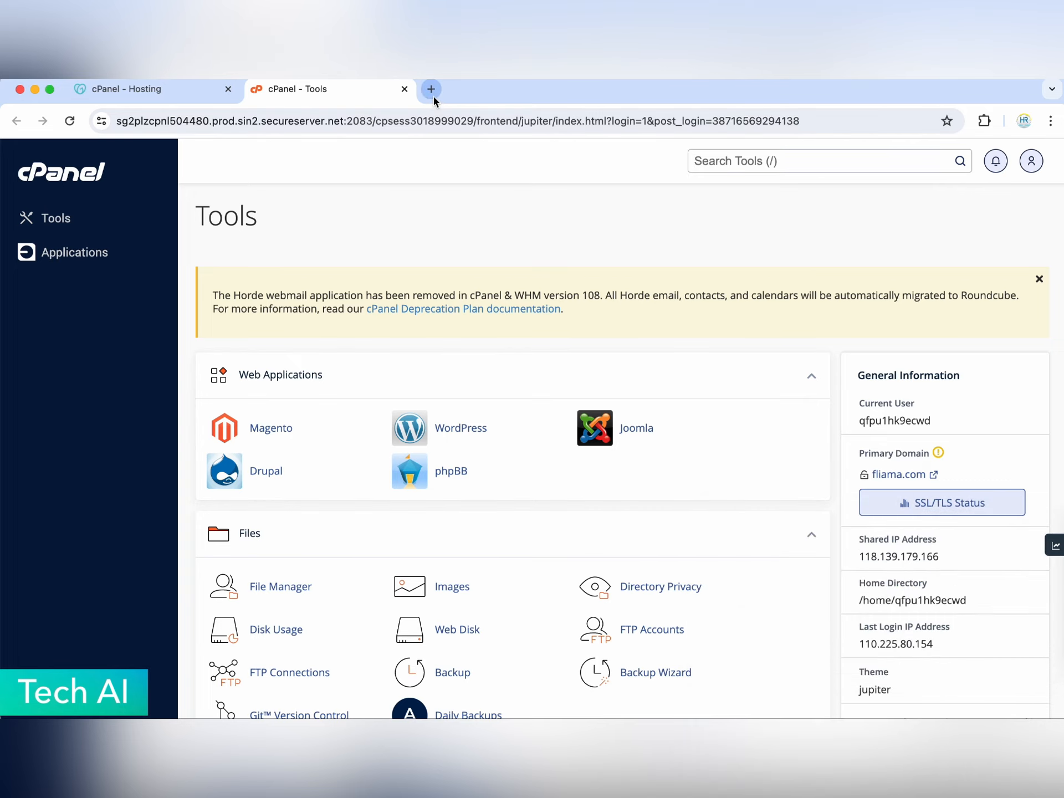
pyautogui.click(433, 95)
# - Load fliama.com over plain http to see its Coming Soon placeholder page
pyautogui.write('fliama.com')
pyautogui.press('Return')
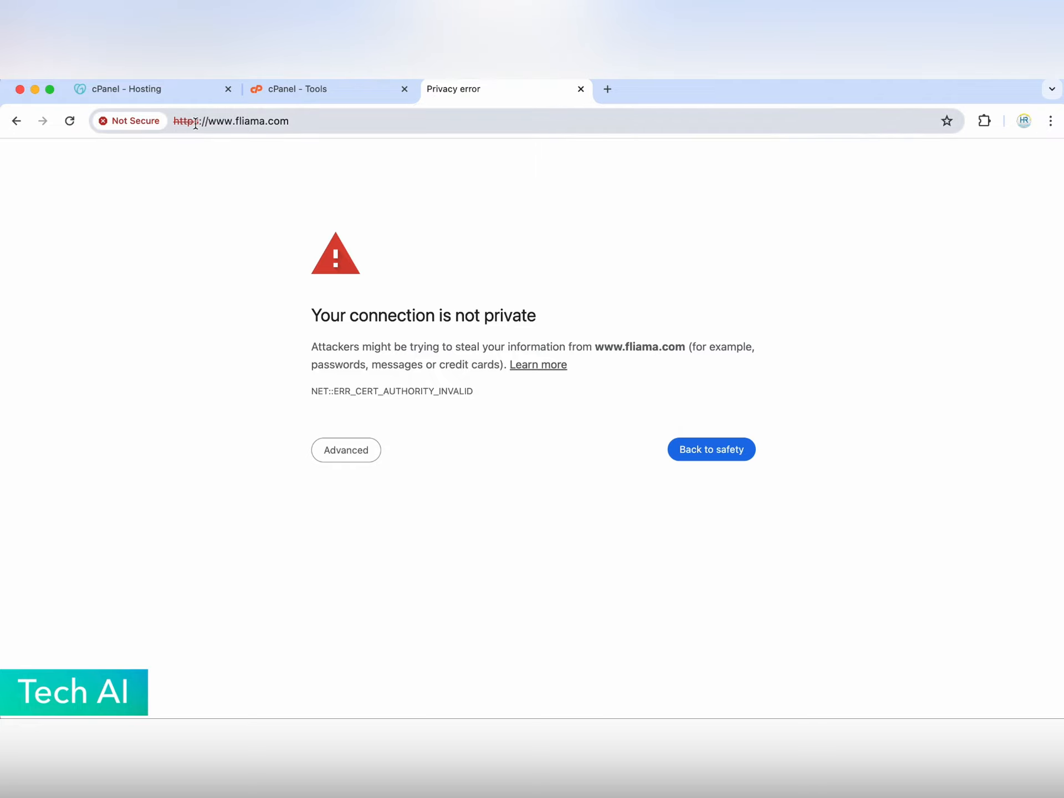
pyautogui.moveTo(177, 122); pyautogui.dragTo(328, 116)
pyautogui.tripleClick(327, 116)
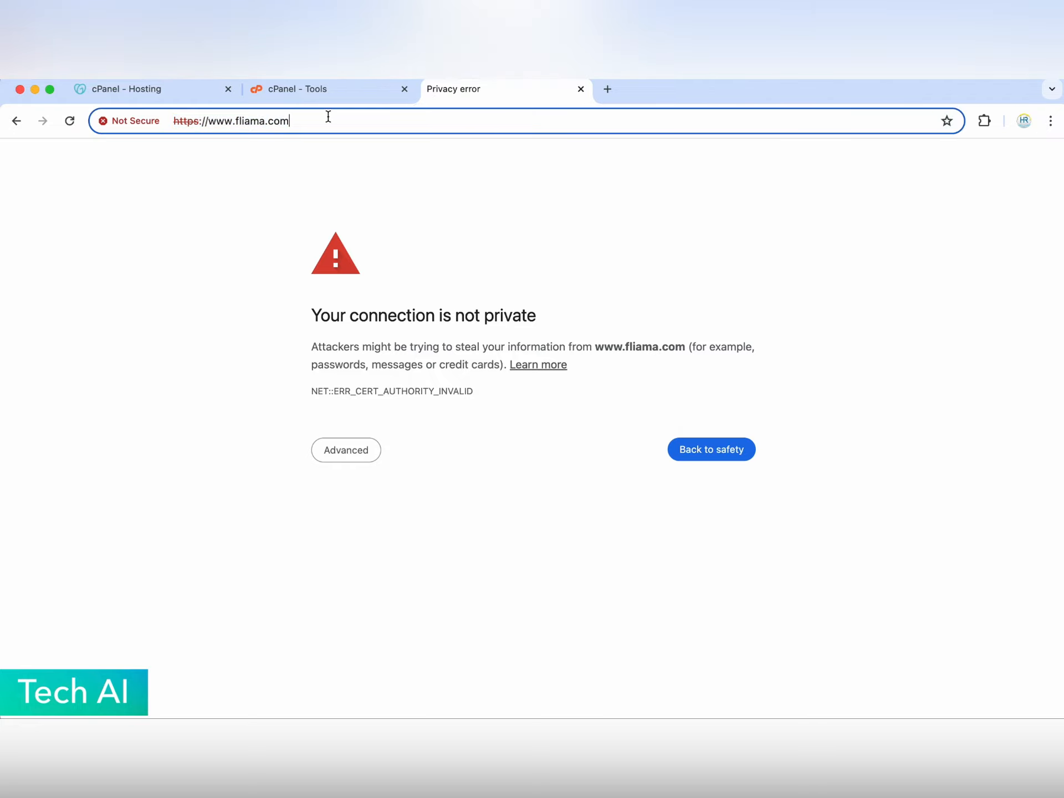
pyautogui.click(275, 250)
pyautogui.press('BackSpace')
pyautogui.press('Return')
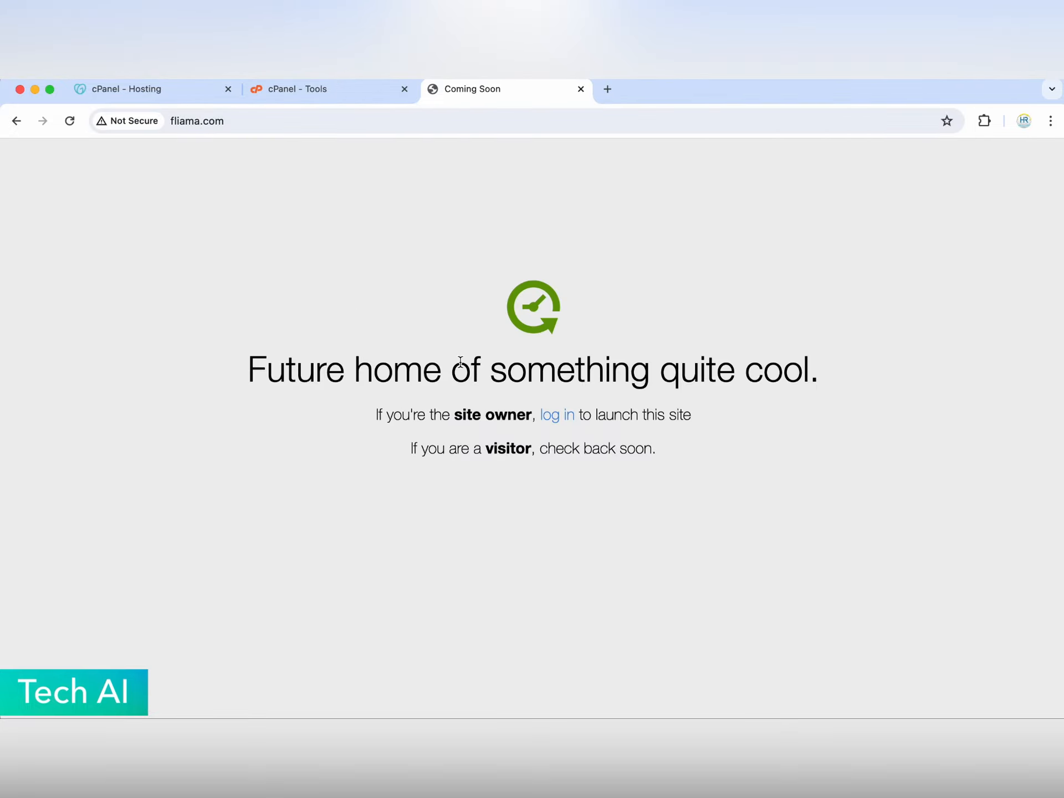
# - Go back to the cPanel Tools page and look over its tools
pyautogui.click(314, 89)
pyautogui.scroll(-3, 464, 304)
pyautogui.scroll(-3, 799, 317)
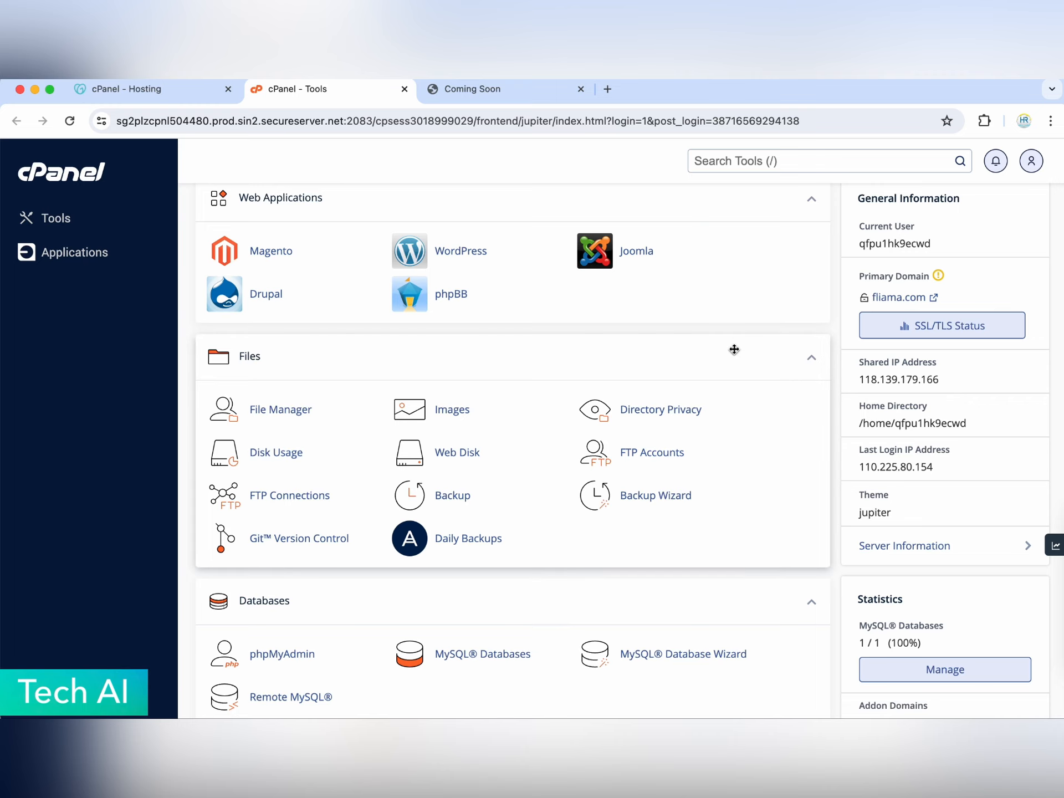
pyautogui.scroll(6, 732, 348)
# - Return to the fliama.com hosting dashboard and launch the Installatron application installer
pyautogui.click(160, 92)
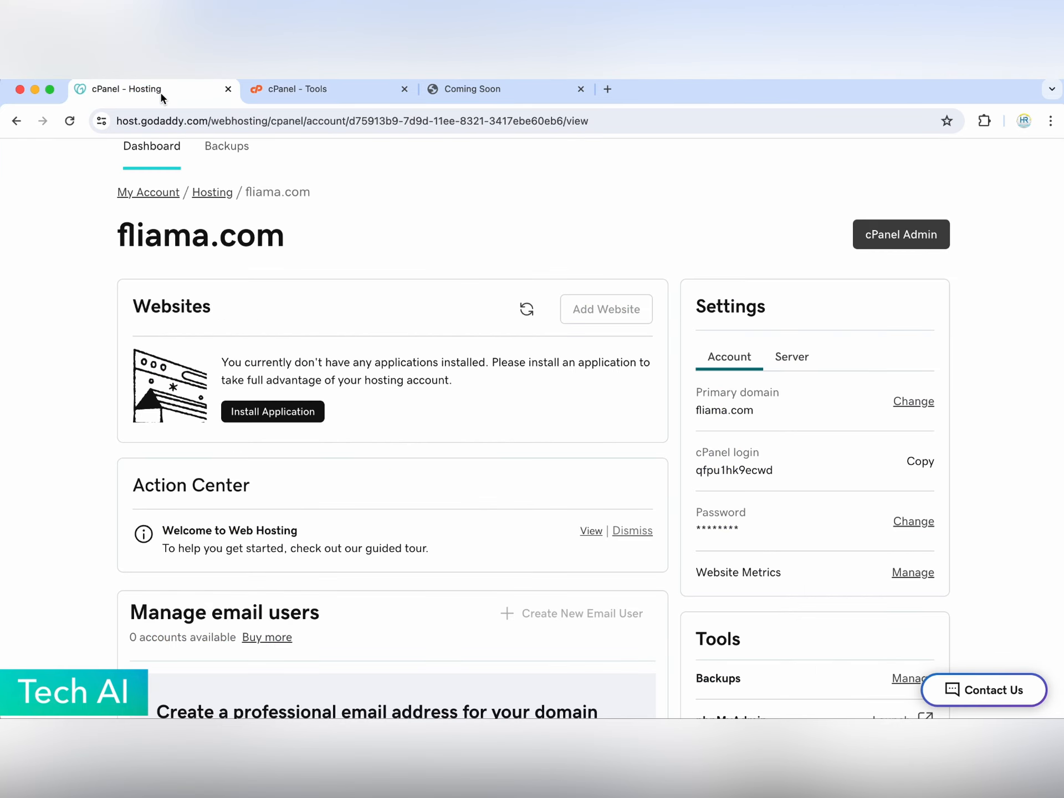
pyautogui.click(456, 99)
pyautogui.click(127, 92)
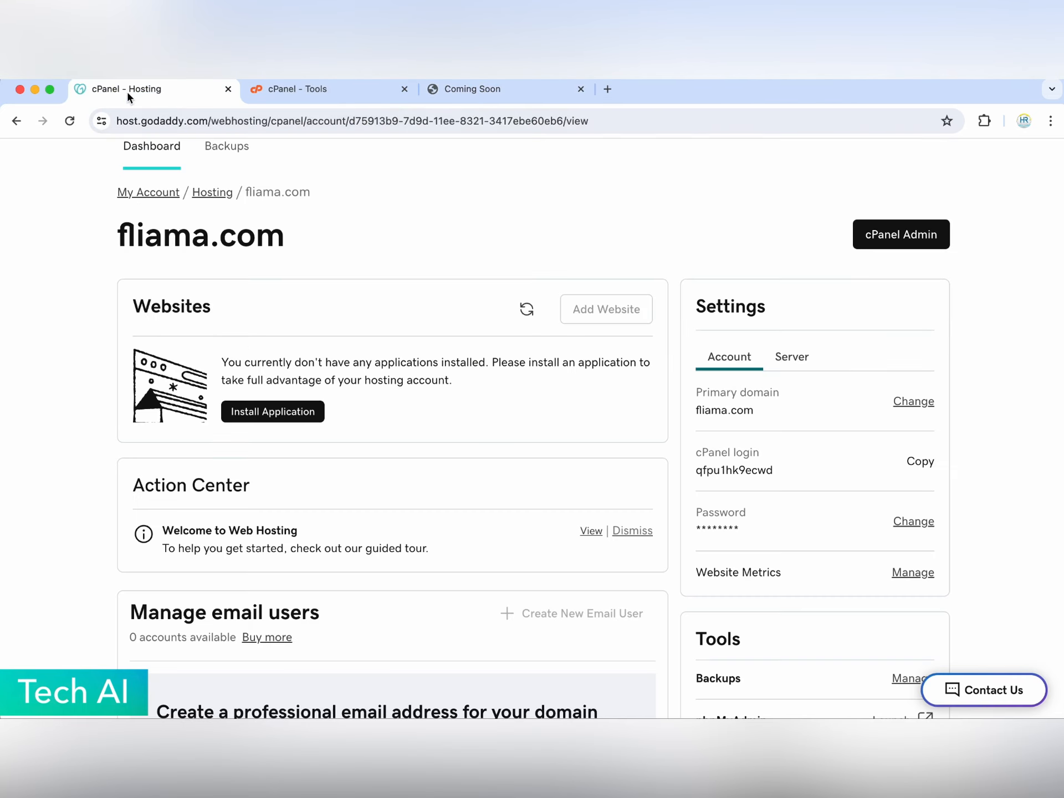
pyautogui.click(253, 407)
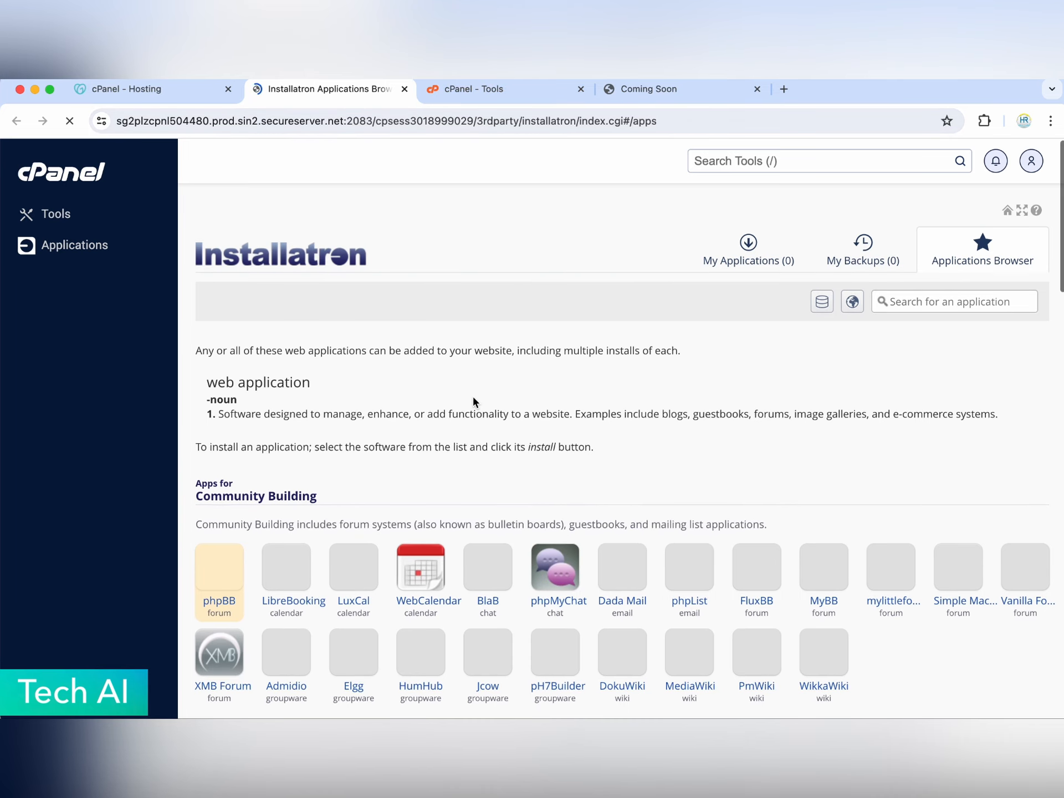
# - Browse the Installatron catalogue to the Content Management section and open WordPress's details
pyautogui.scroll(-4, 438, 420)
pyautogui.scroll(4, 438, 419)
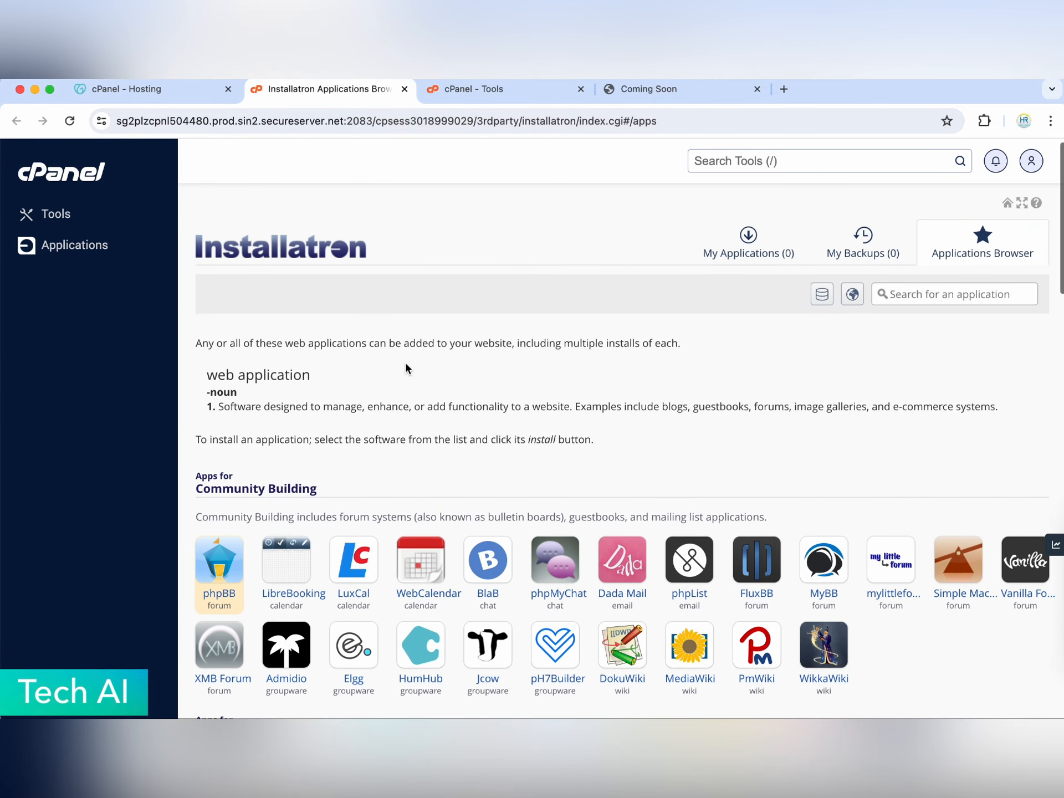
pyautogui.scroll(-2, 407, 370)
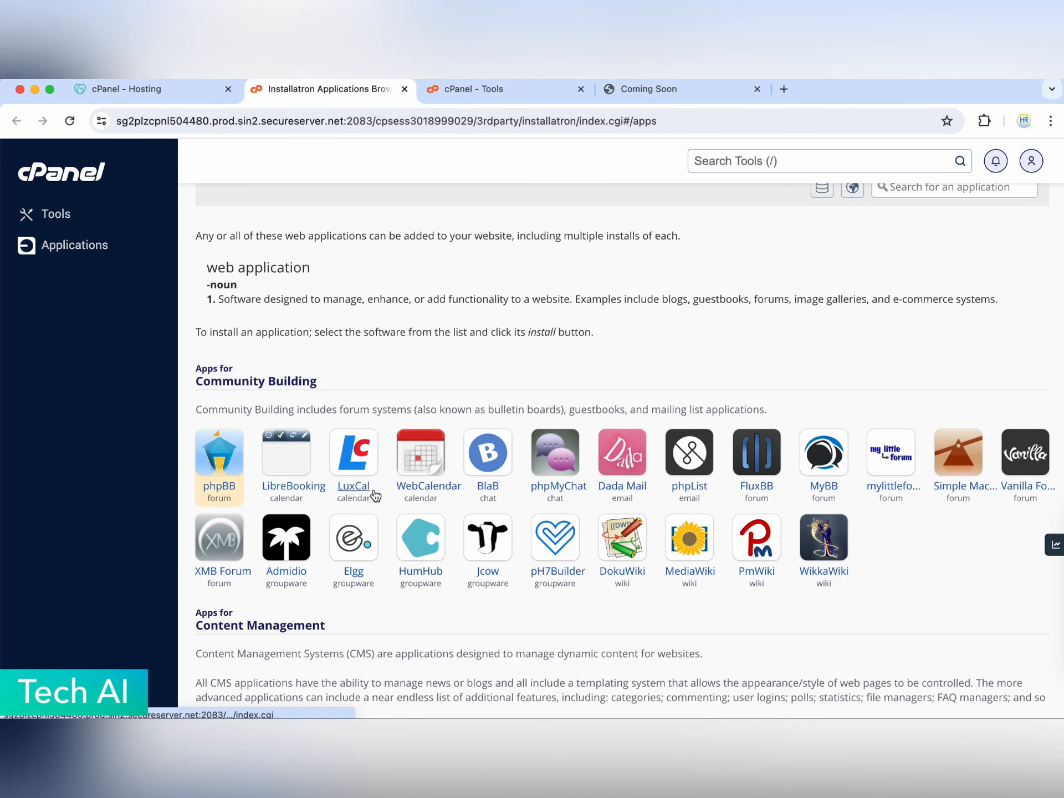
pyautogui.scroll(-3, 668, 478)
pyautogui.scroll(-5, 665, 479)
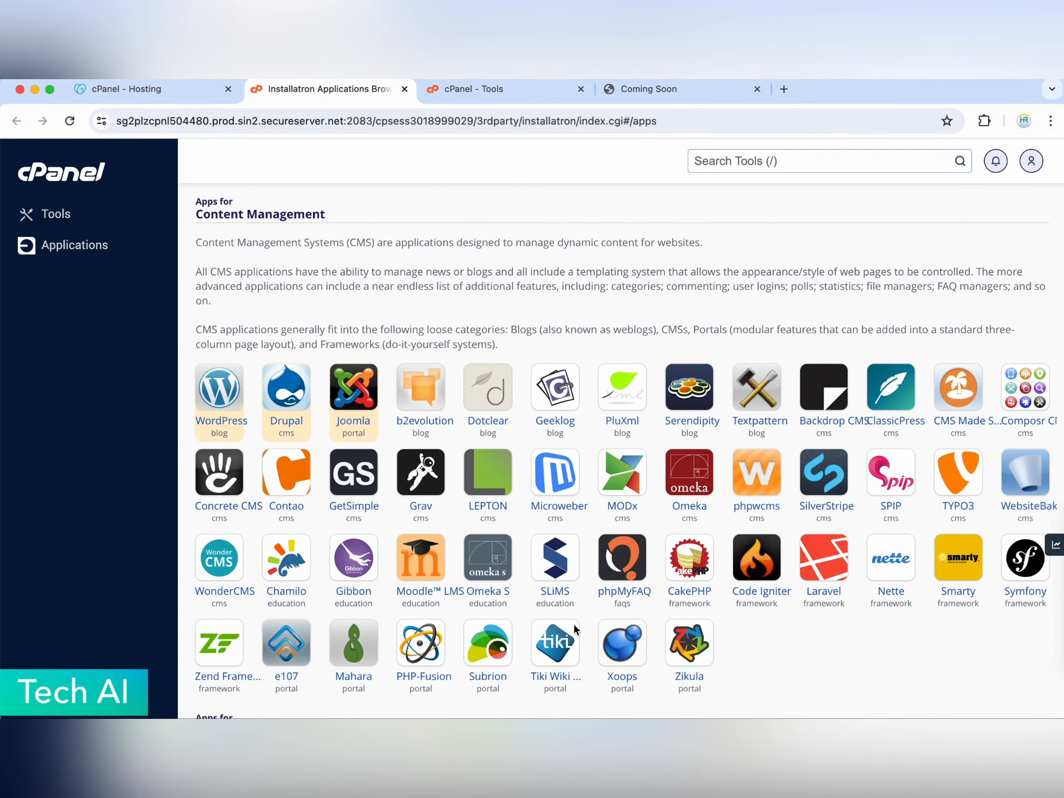
pyautogui.scroll(-4, 555, 615)
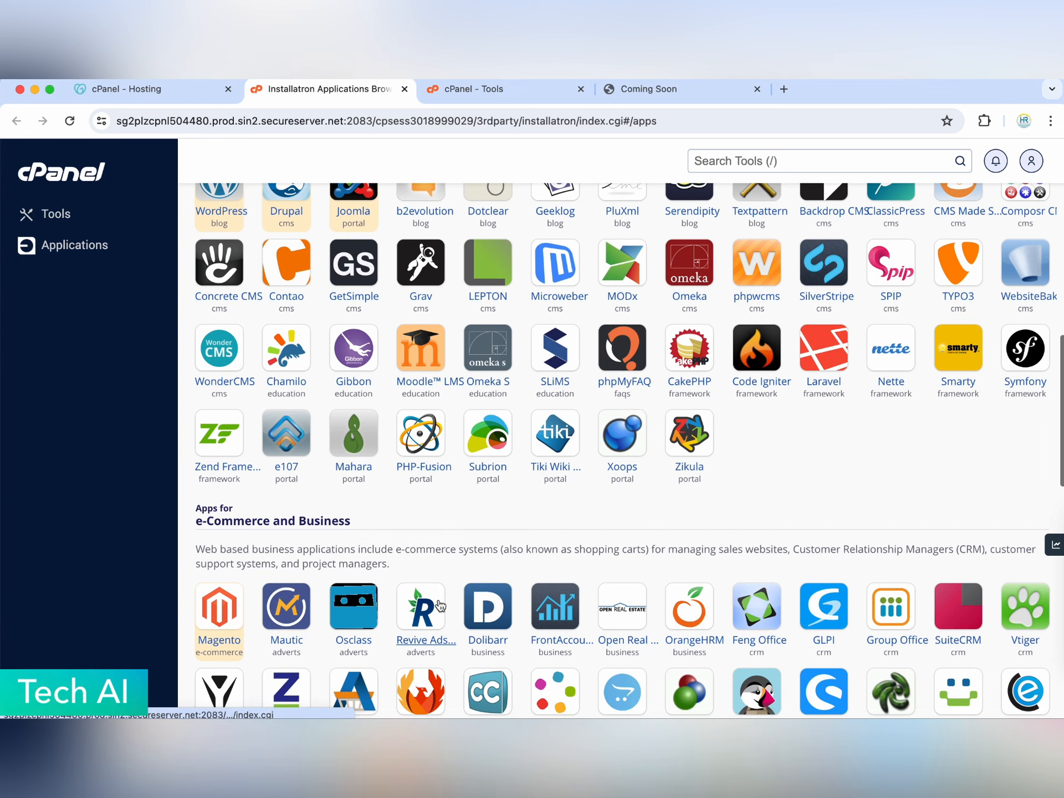
pyautogui.scroll(-3, 438, 598)
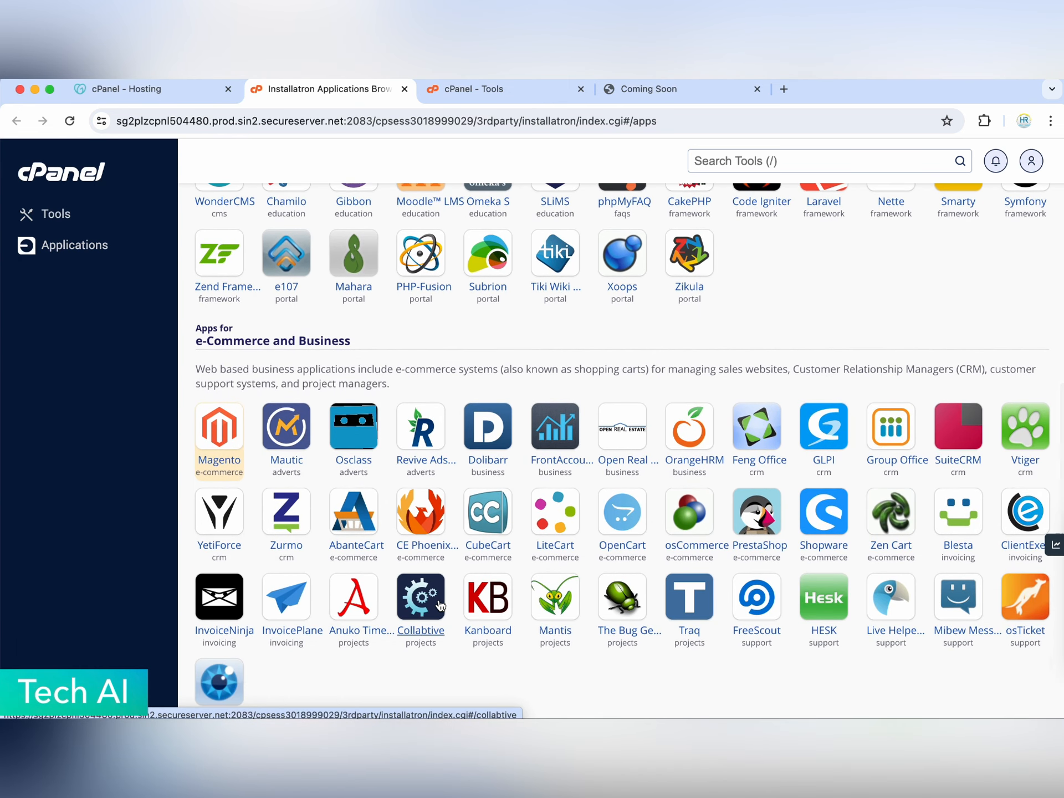
pyautogui.scroll(-1, 441, 605)
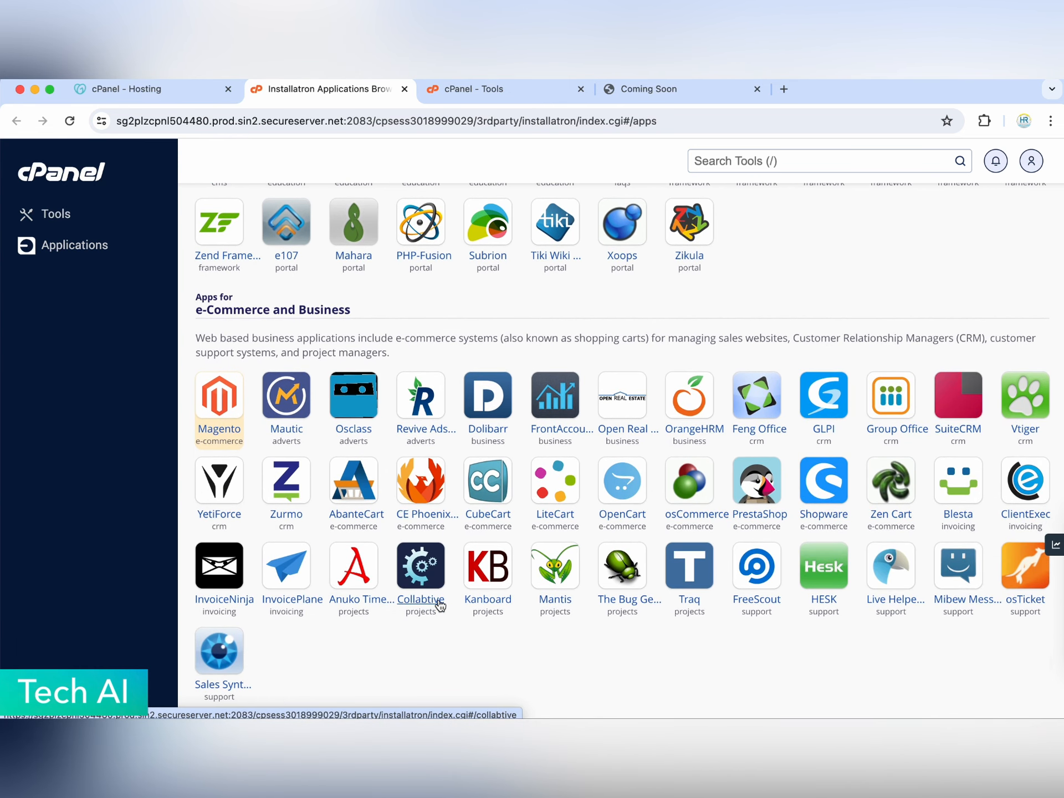
pyautogui.scroll(-10, 439, 605)
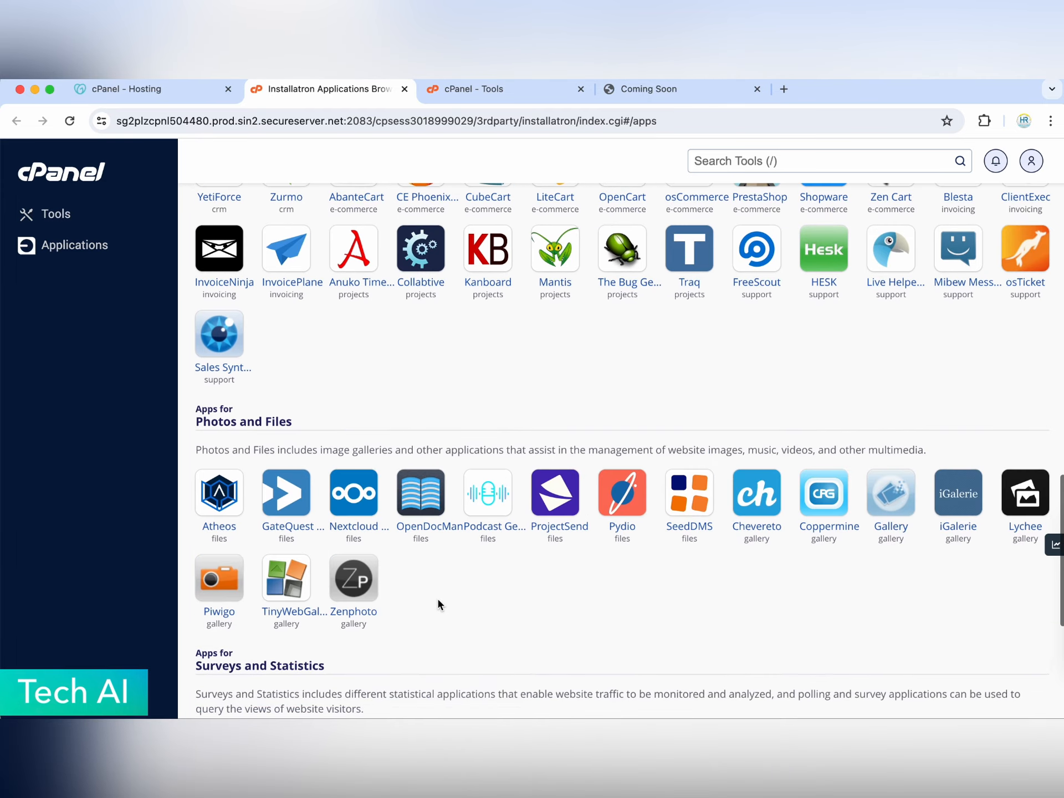
pyautogui.scroll(-3, 438, 605)
pyautogui.scroll(18, 438, 604)
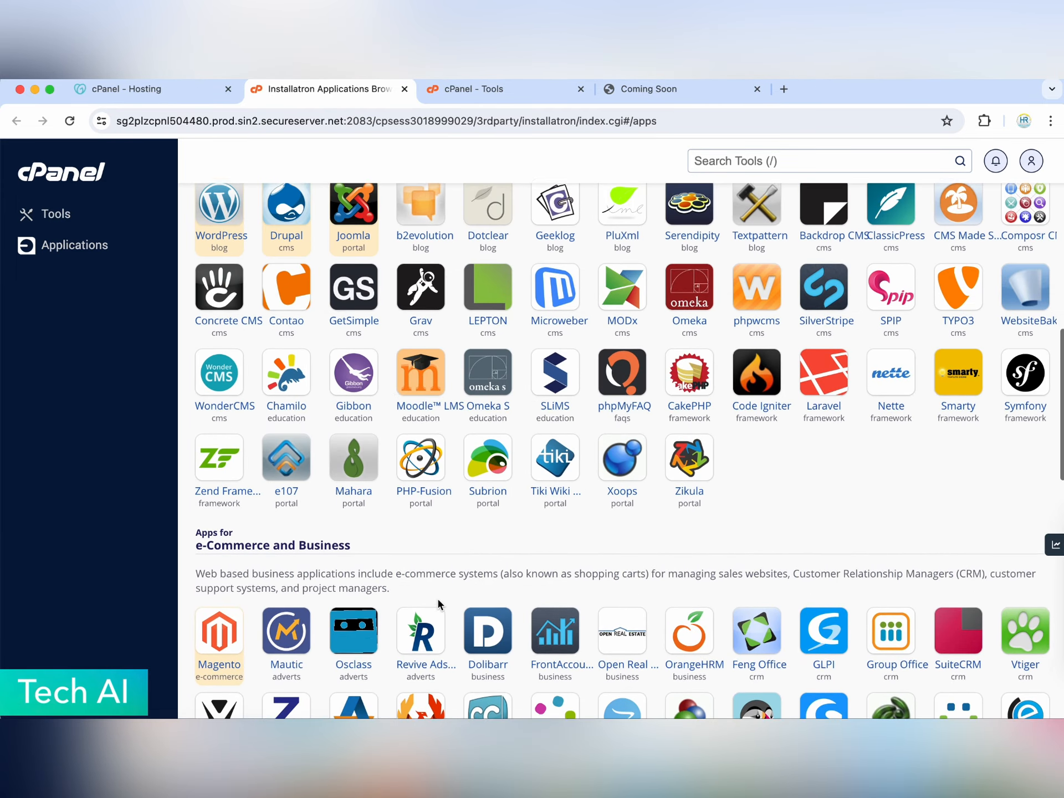
pyautogui.scroll(3, 437, 596)
pyautogui.click(229, 345)
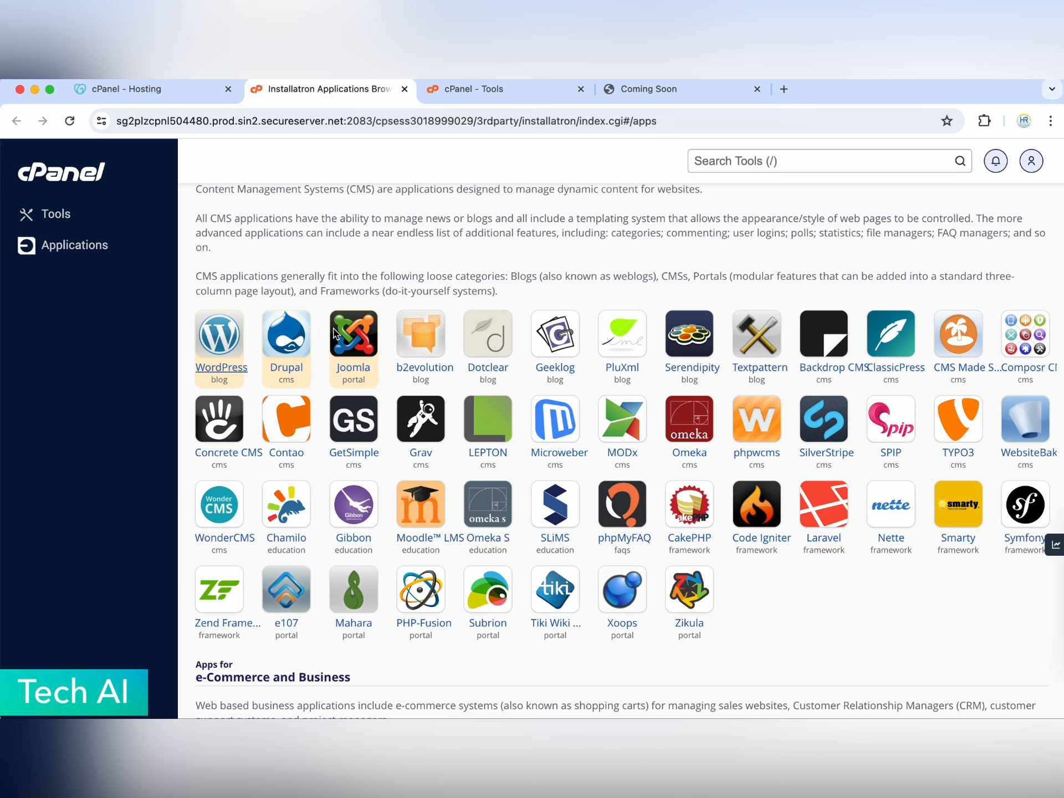
# - Start the WordPress install and set the administrator username to Admin with a new password
pyautogui.click(897, 358)
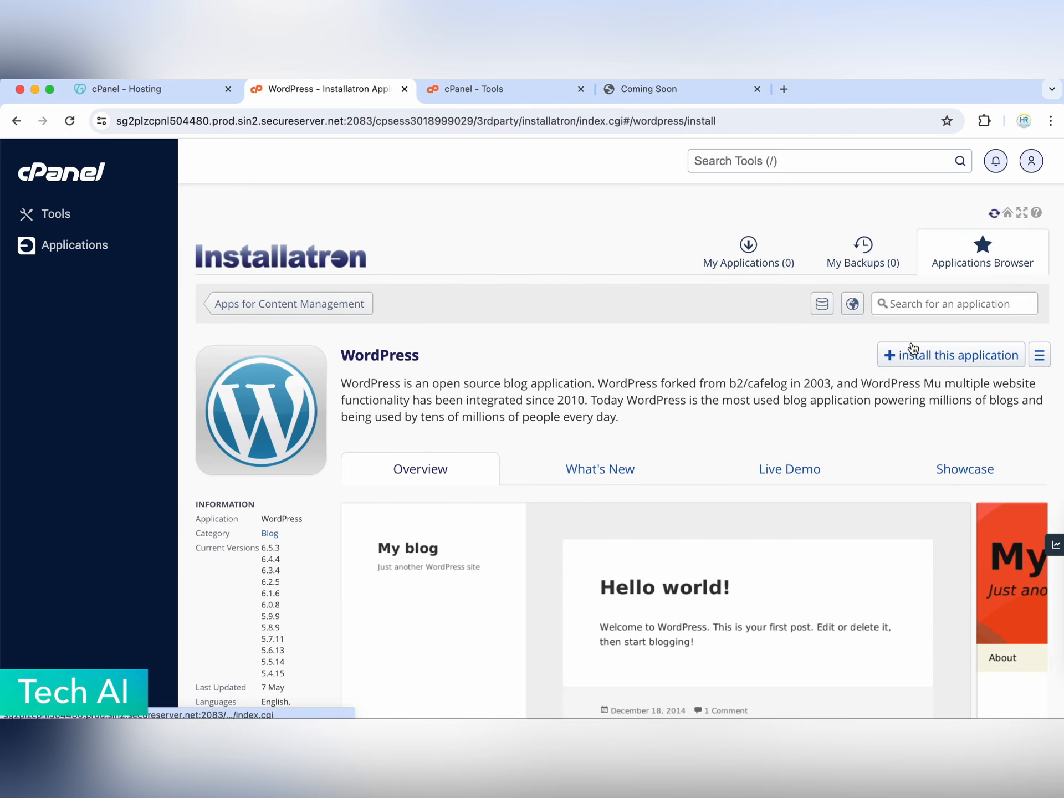
pyautogui.scroll(-4, 618, 347)
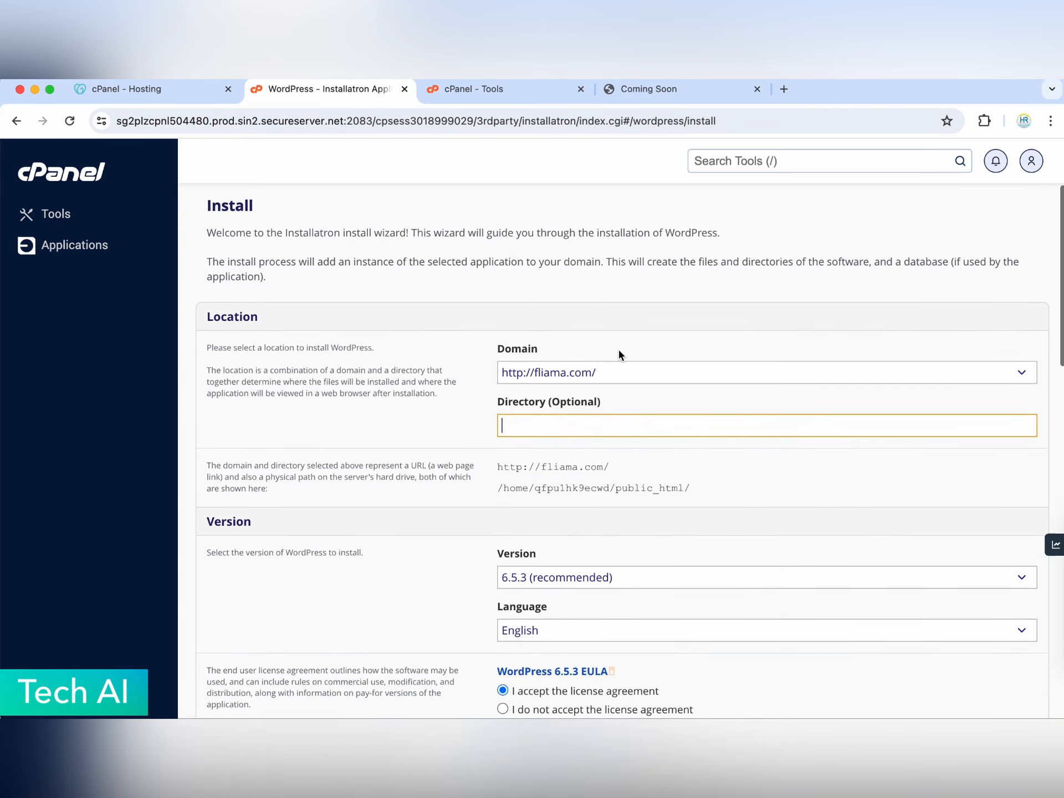
pyautogui.scroll(-5, 608, 345)
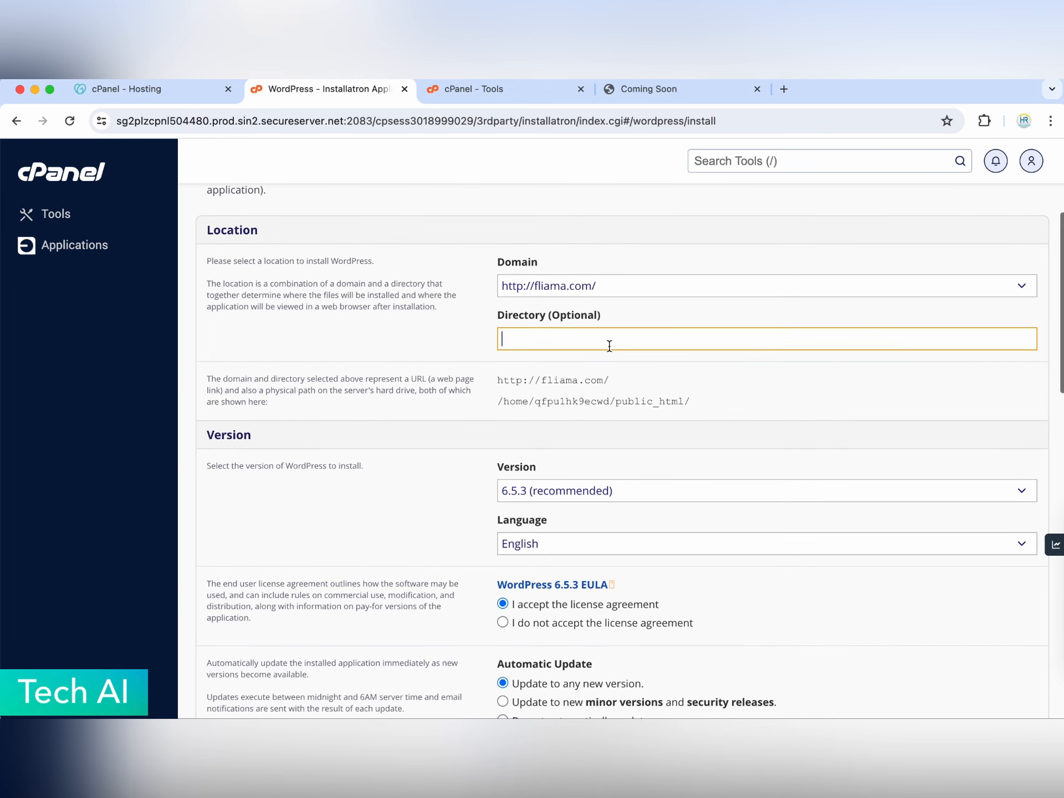
pyautogui.scroll(-9, 635, 366)
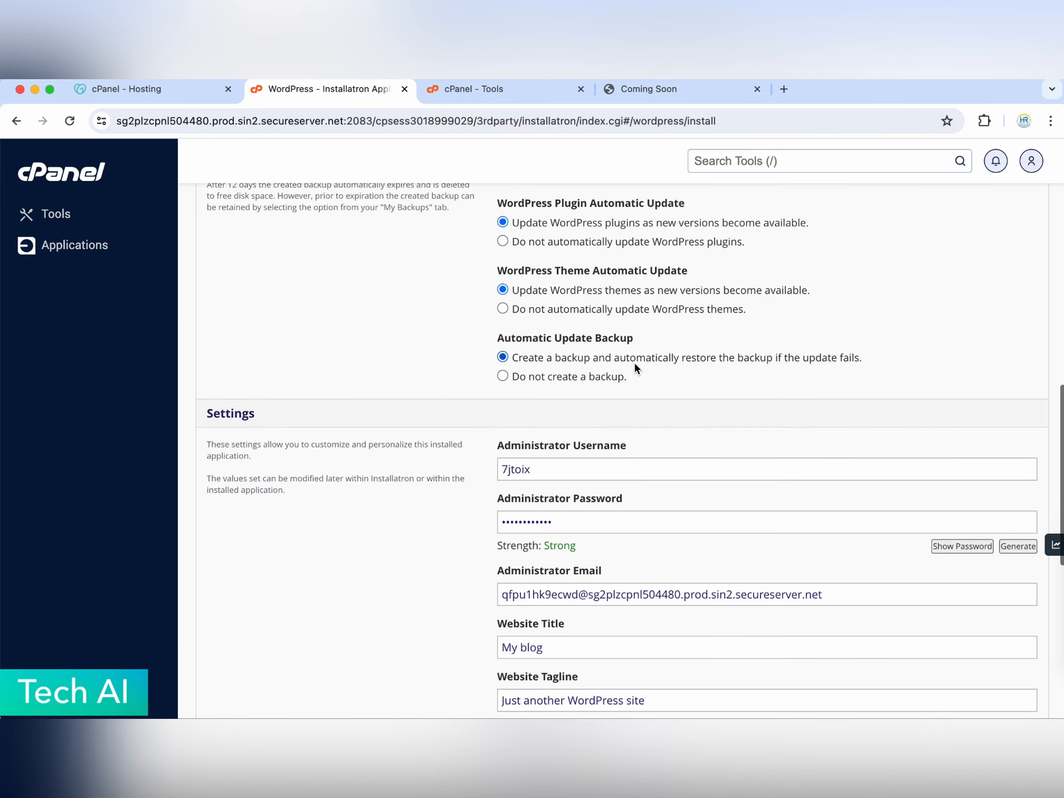
pyautogui.doubleClick(578, 309)
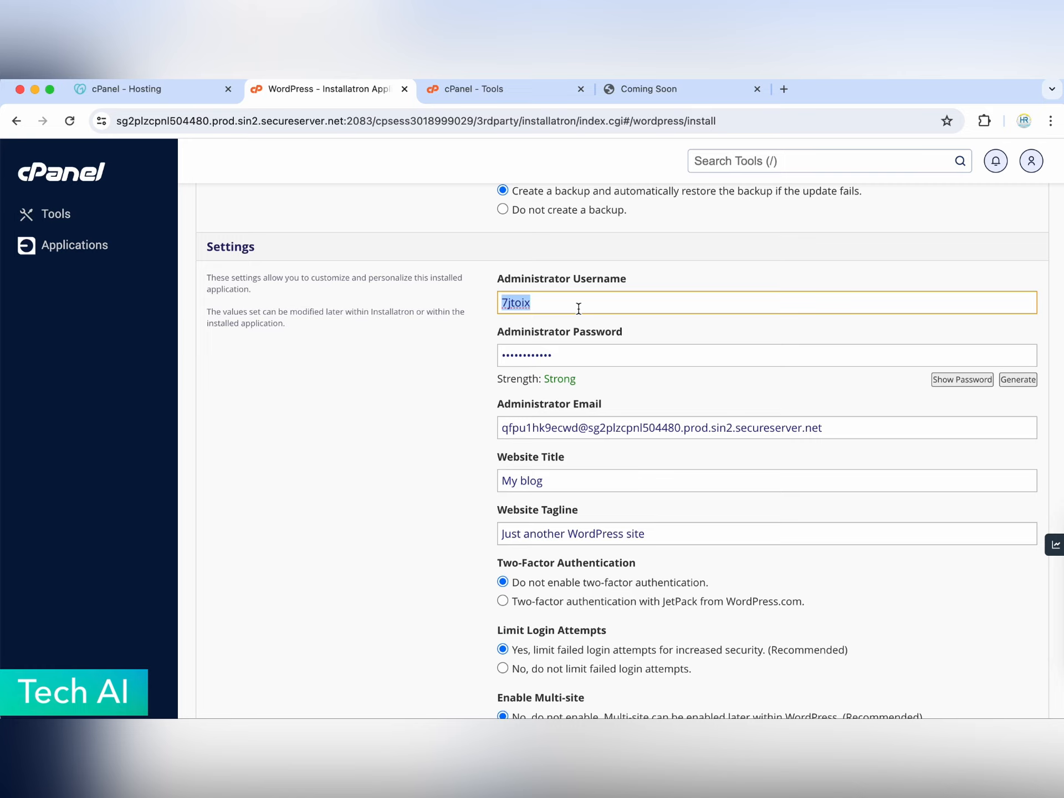
pyautogui.write('Admin')
pyautogui.doubleClick(578, 355)
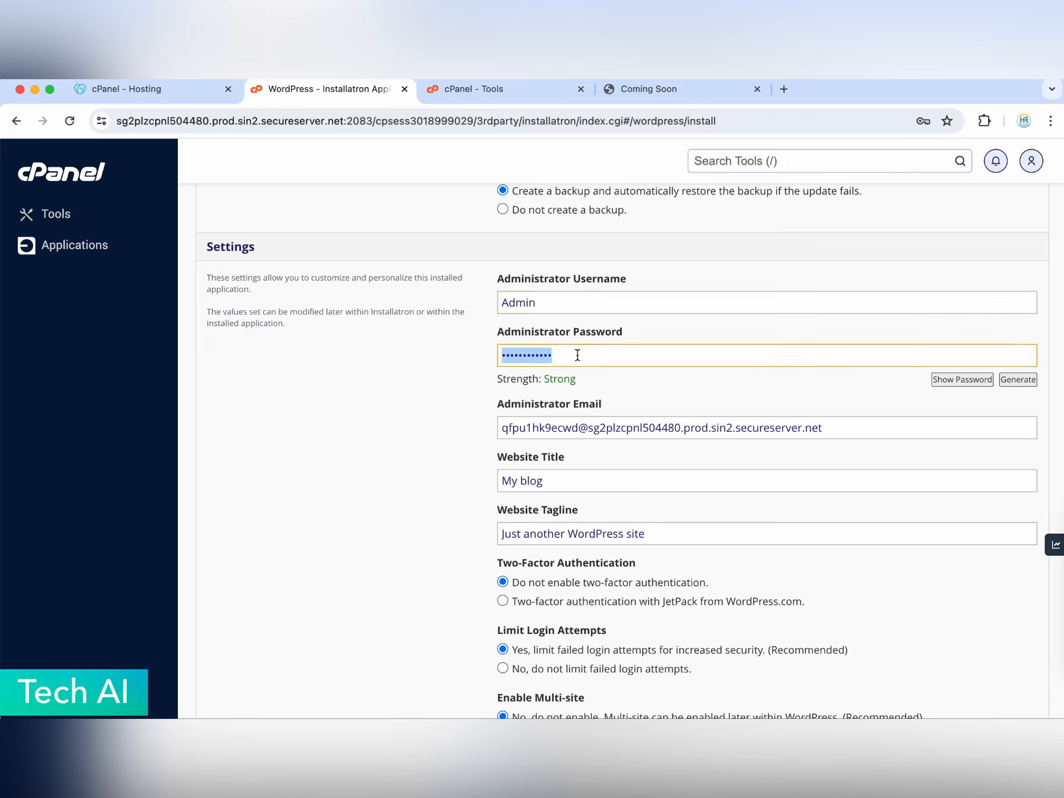
pyautogui.write('*********')
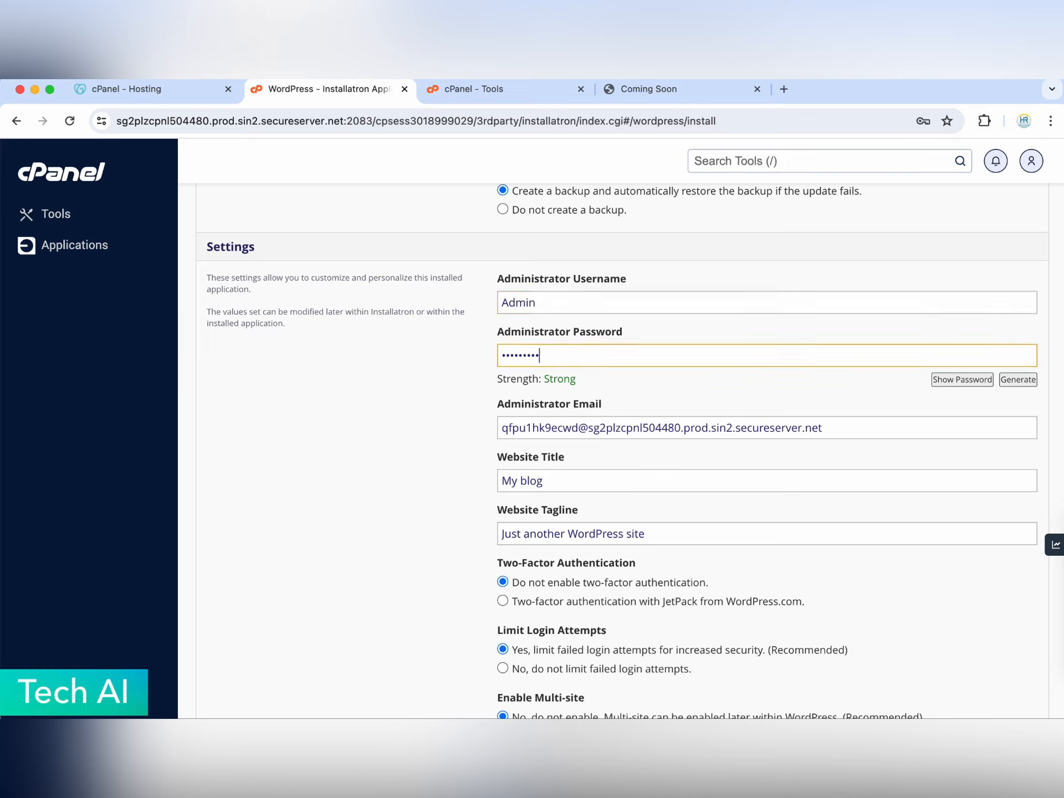
# - Set the administrator e-mail to the site's info address and submit the installation
pyautogui.doubleClick(661, 429)
pyautogui.doubleClick(542, 430)
pyautogui.tripleClick(542, 429)
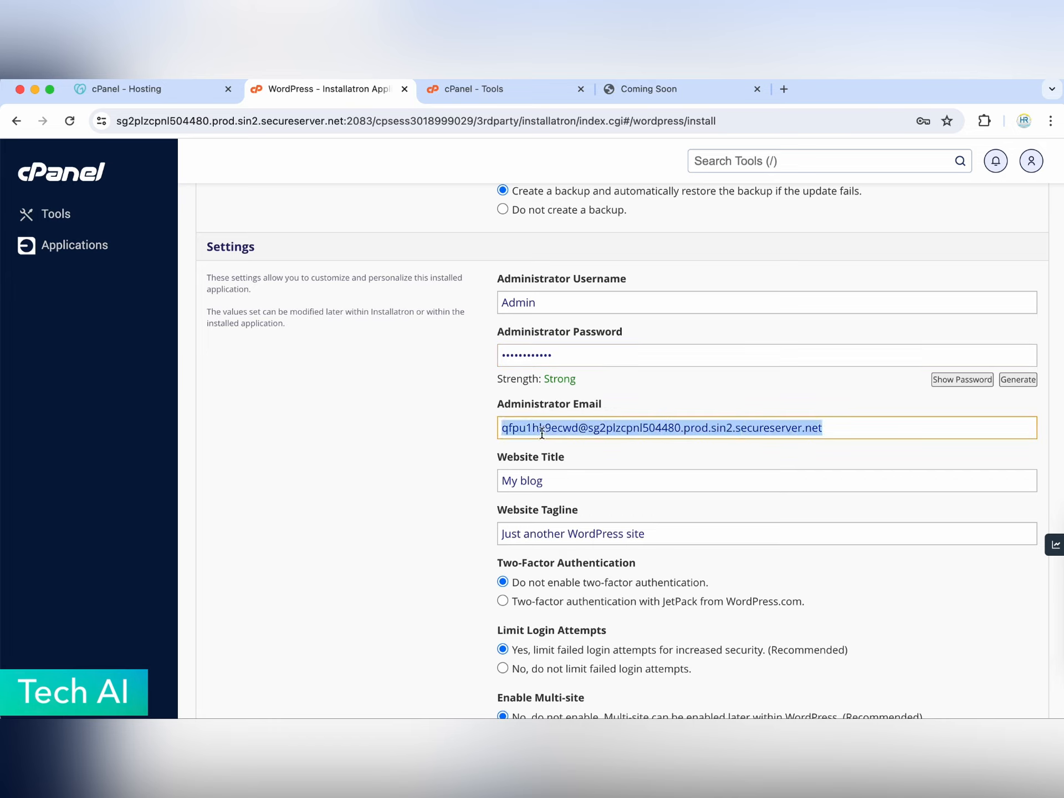
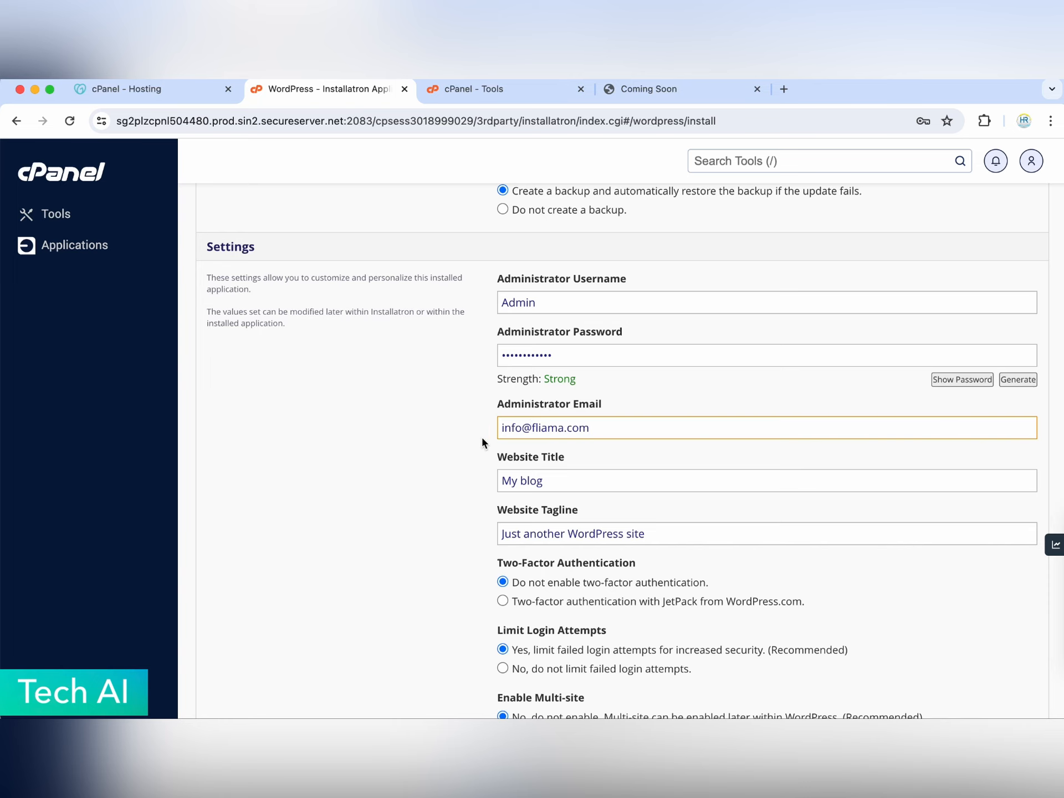
pyautogui.scroll(-6, 453, 438)
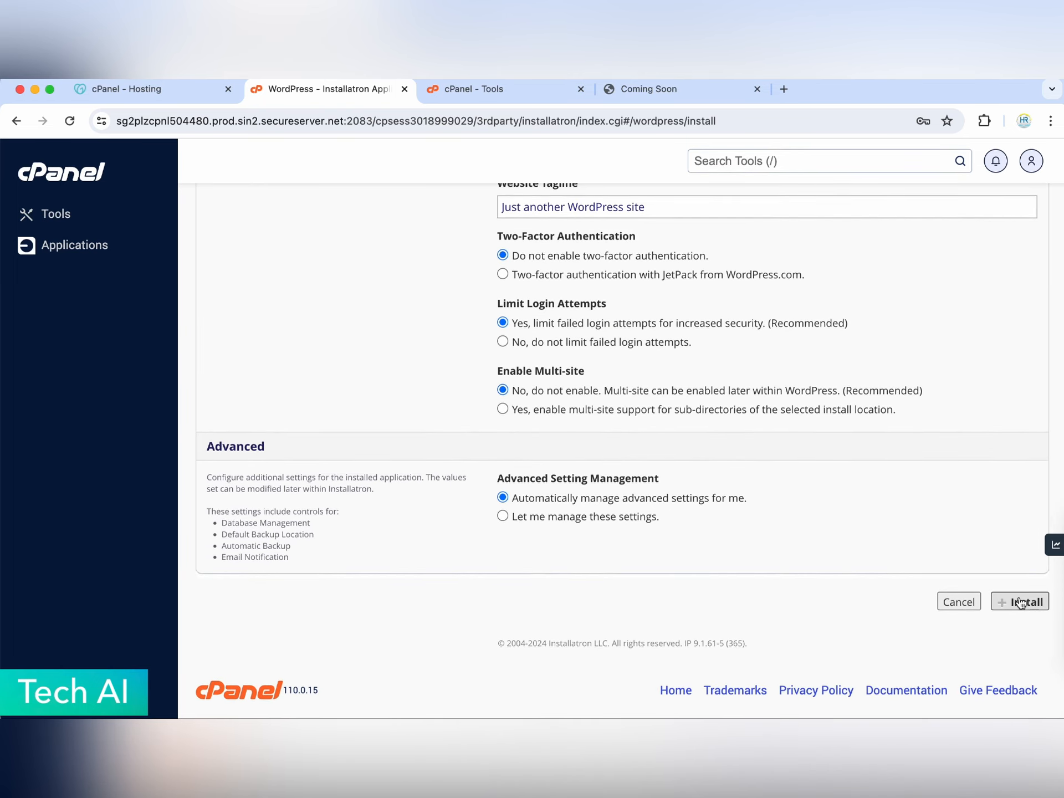
pyautogui.click(1020, 603)
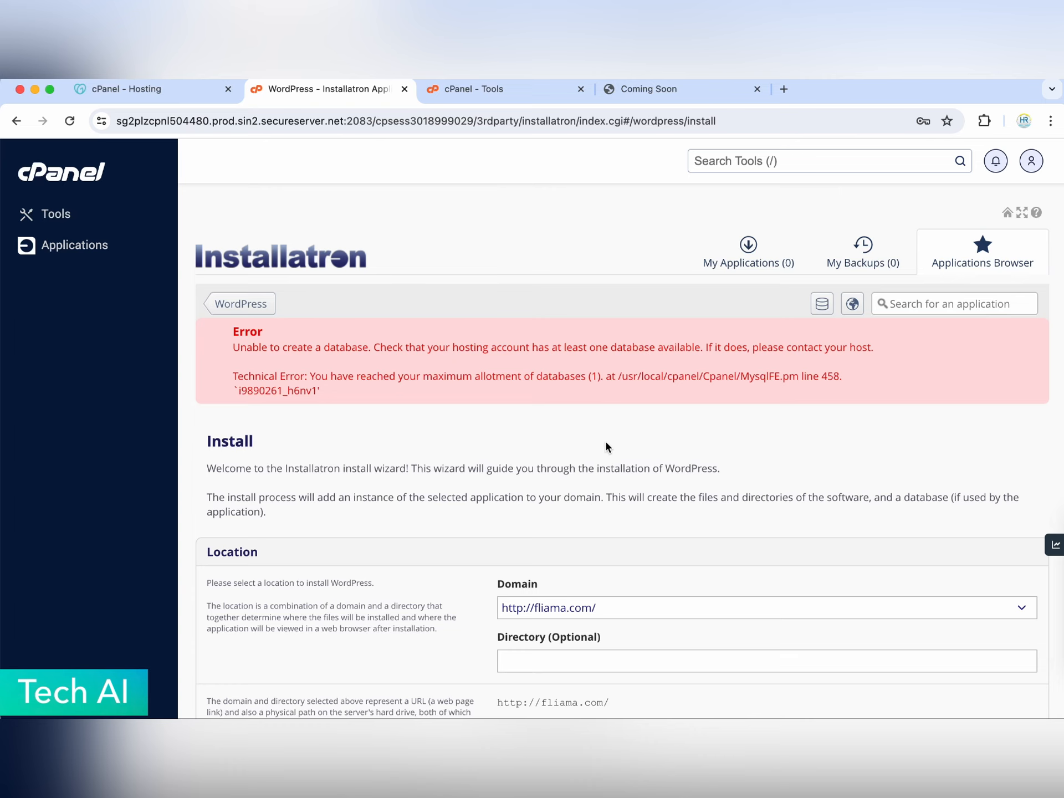
pyautogui.scroll(-3, 605, 446)
# - Delete the only existing MySQL database in cPanel, then go back to the Installatron form
pyautogui.click(490, 91)
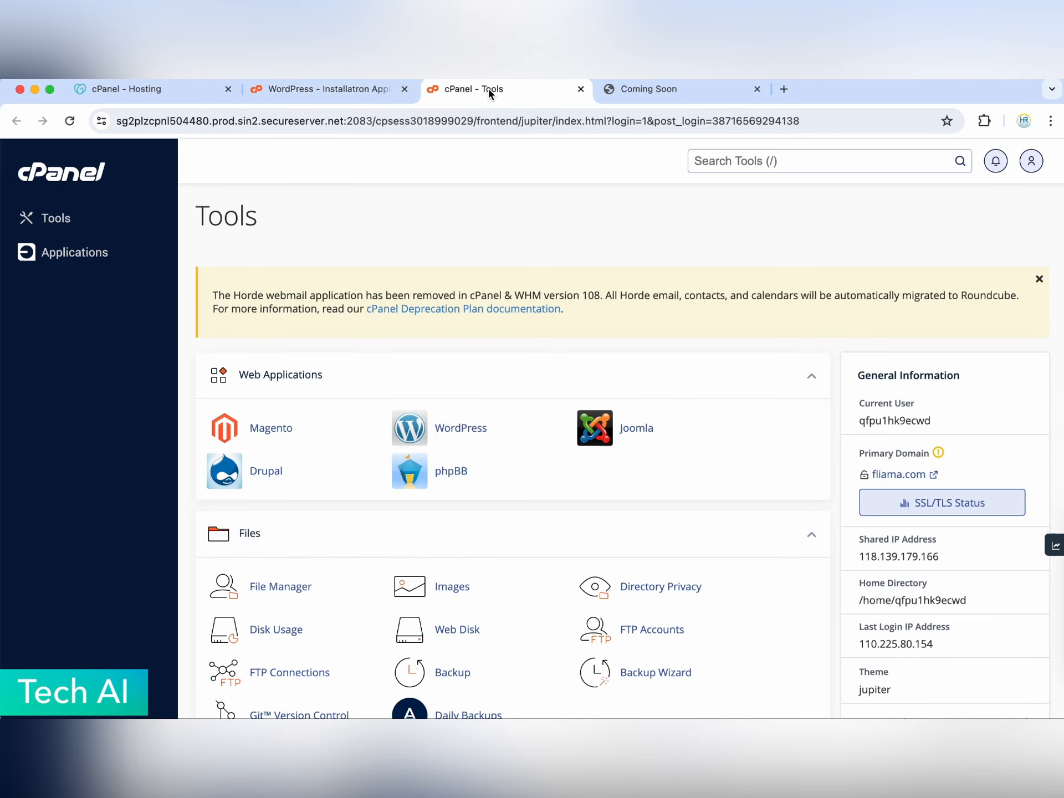
pyautogui.scroll(-8, 546, 318)
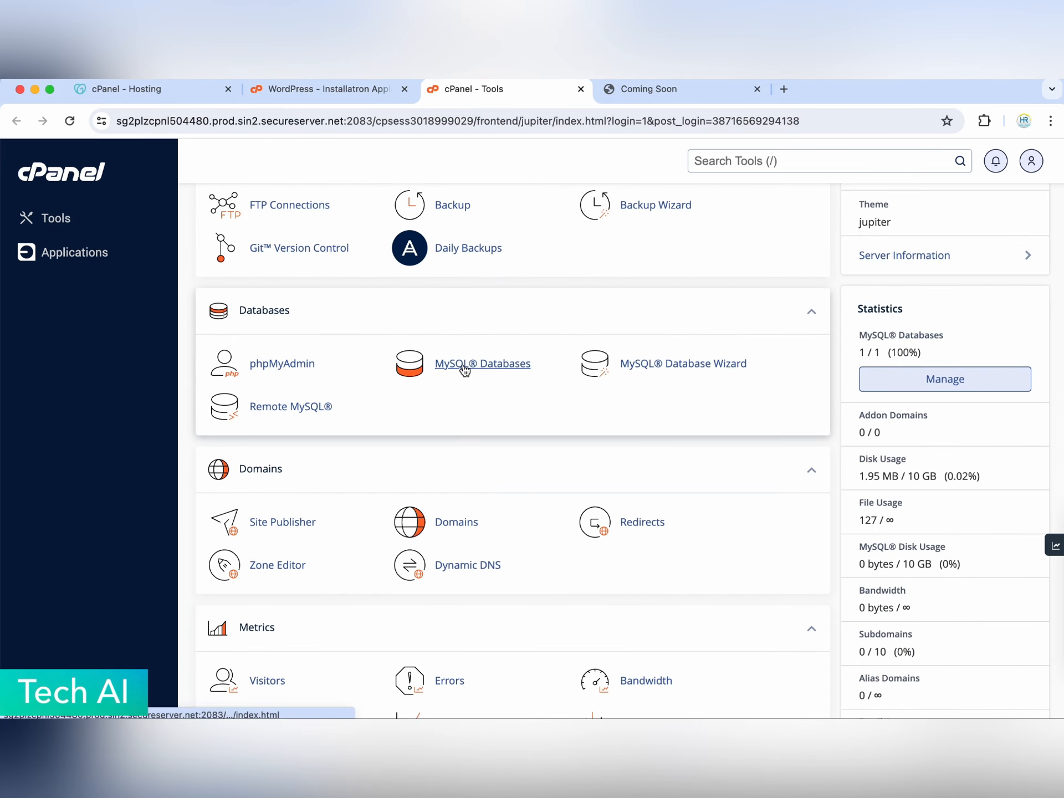
pyautogui.click(464, 366)
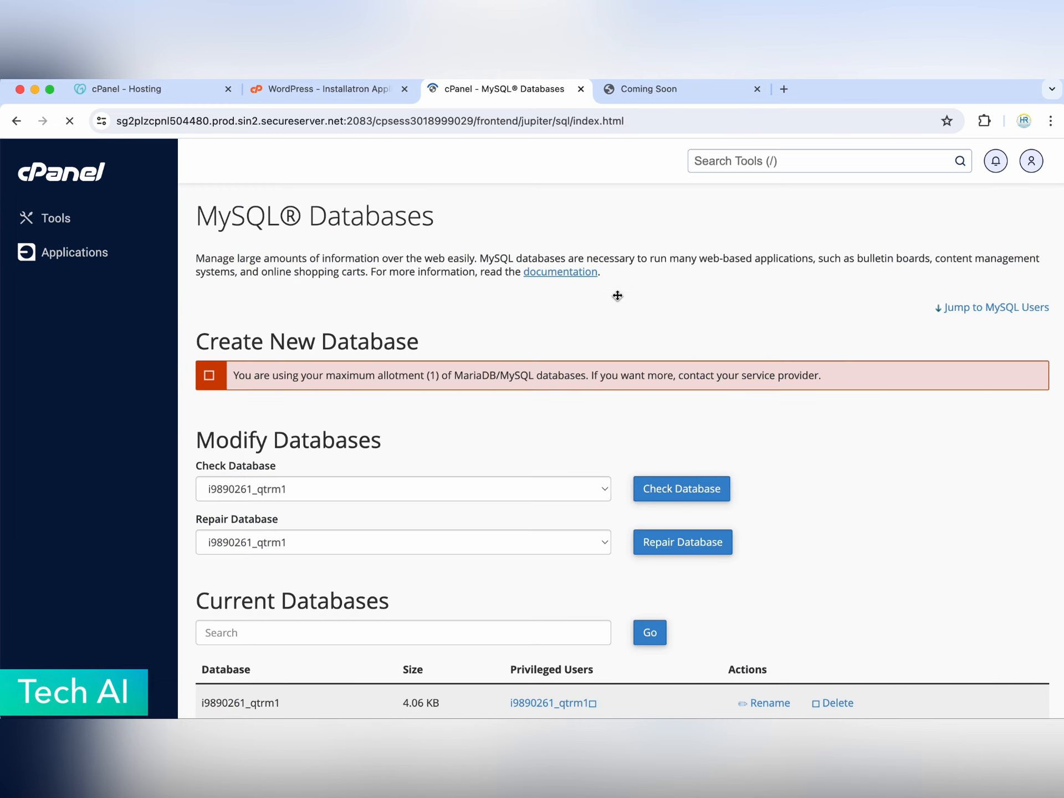
pyautogui.scroll(-5, 617, 296)
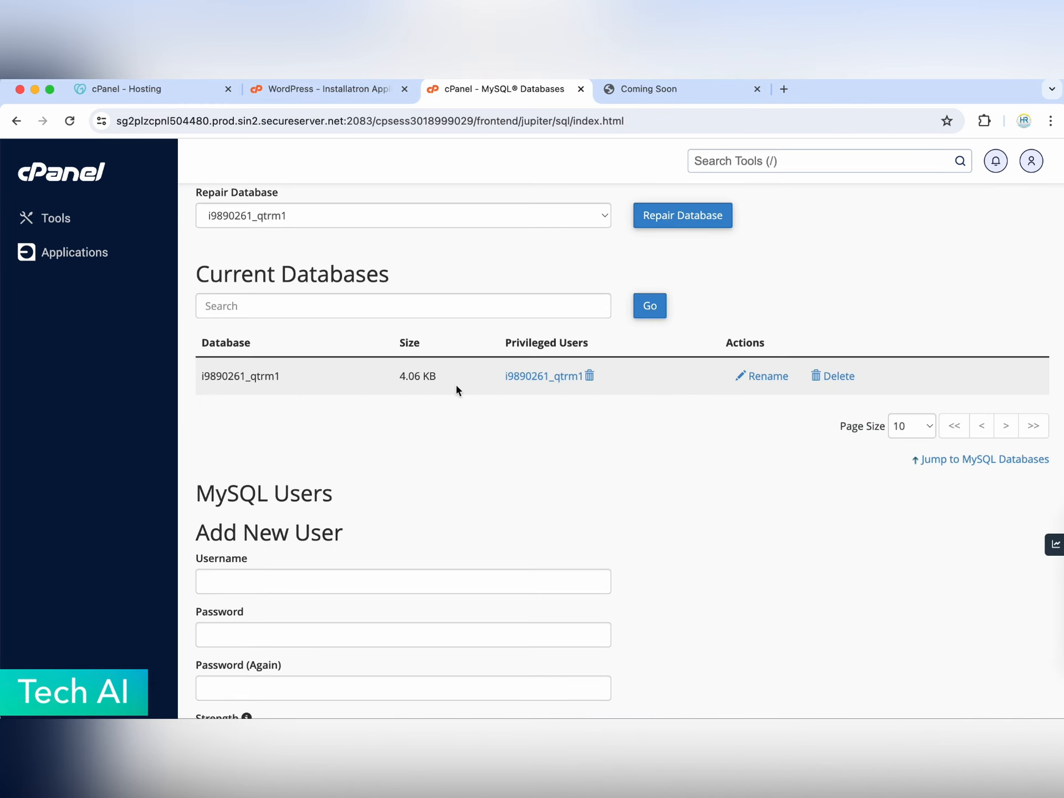
pyautogui.click(826, 377)
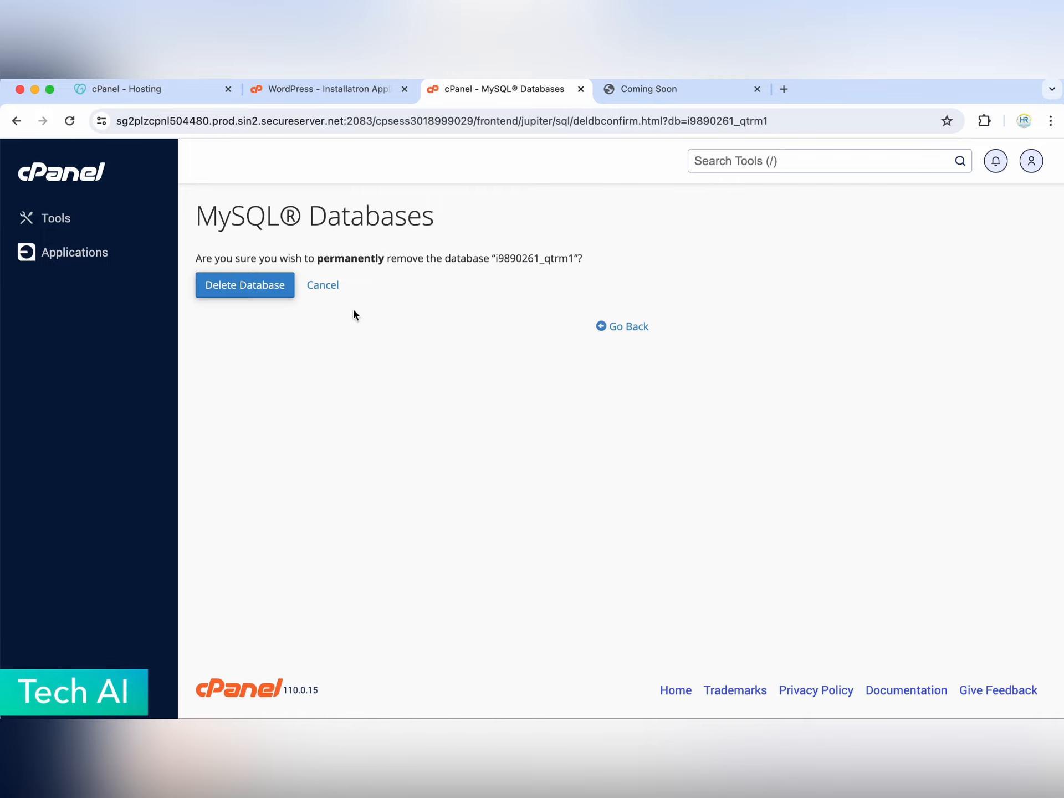
pyautogui.click(253, 287)
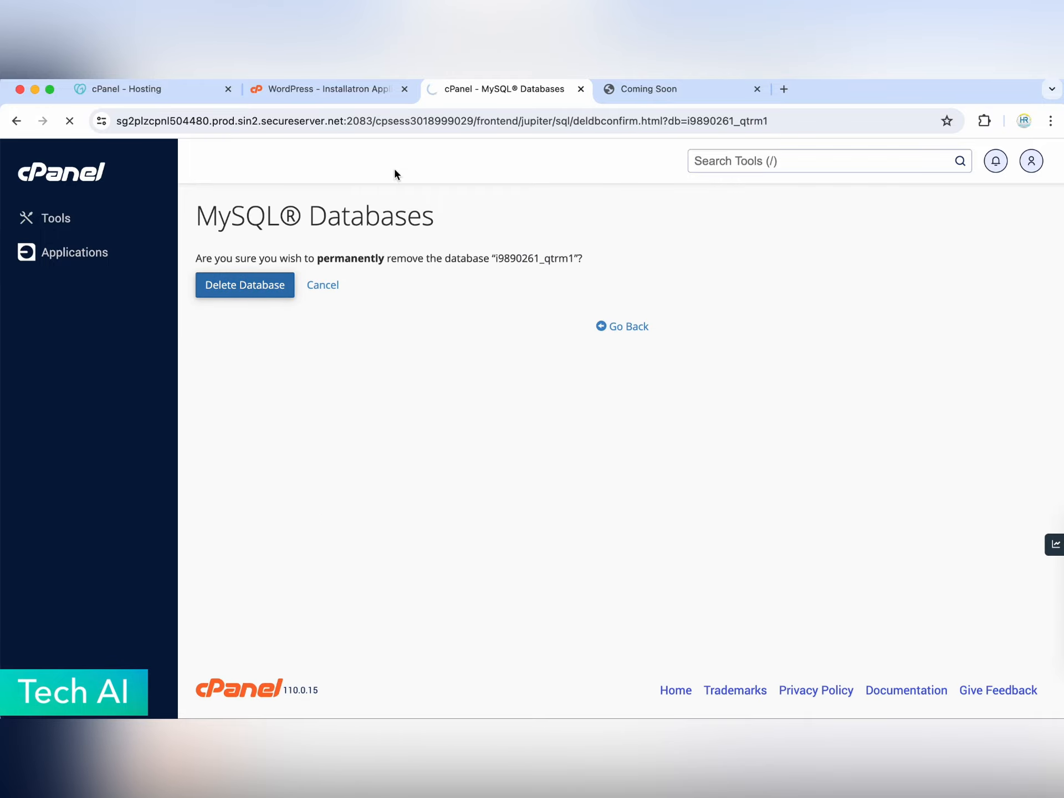
pyautogui.click(329, 91)
pyautogui.scroll(-10, 633, 460)
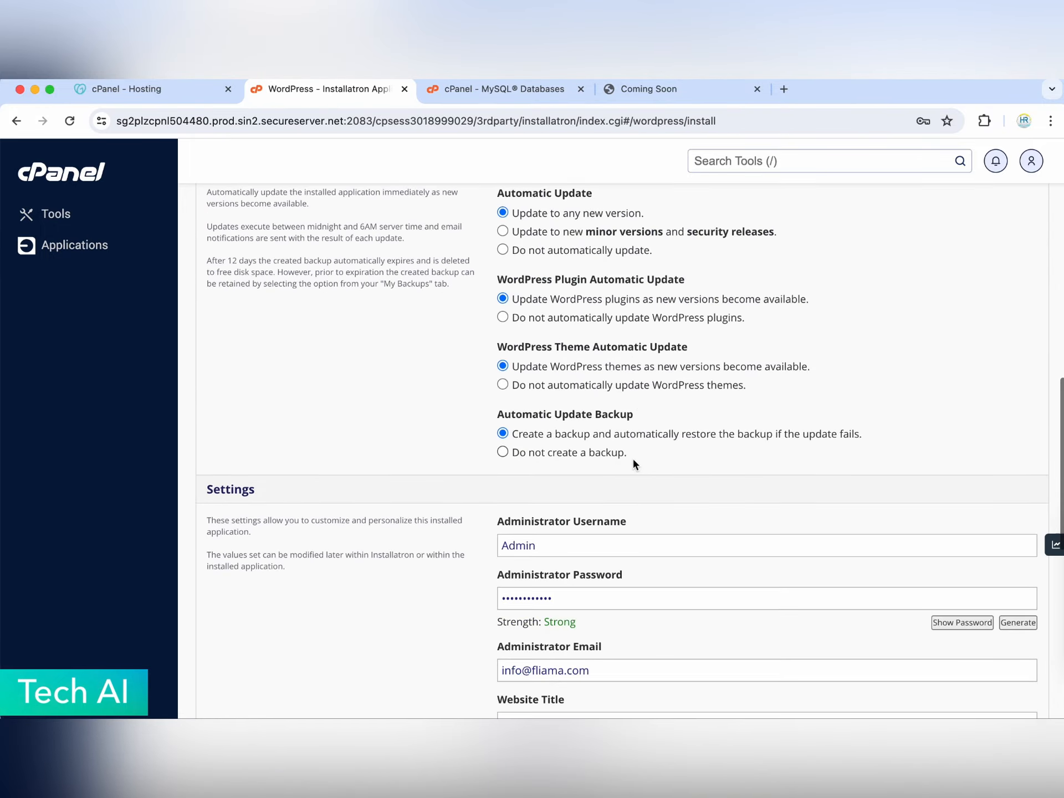
pyautogui.scroll(9, 633, 460)
# - Install WordPress without saving the password in Chrome, then open the new site at fliama.com
pyautogui.scroll(-15, 633, 465)
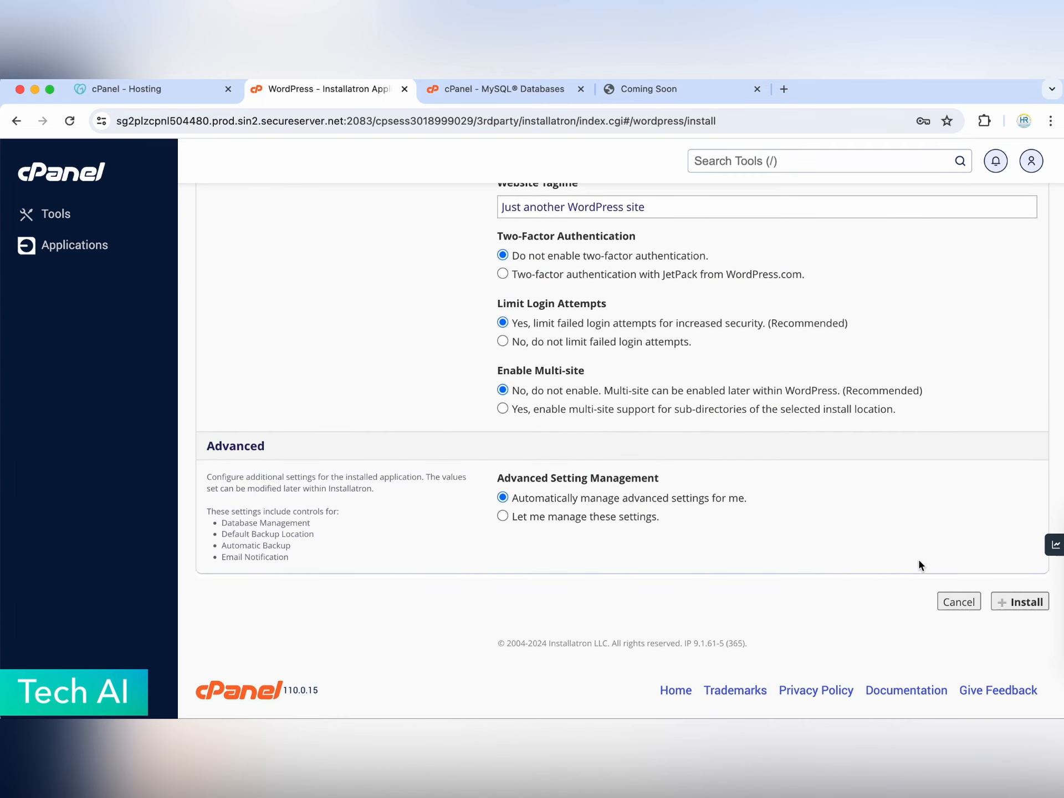
pyautogui.click(1024, 610)
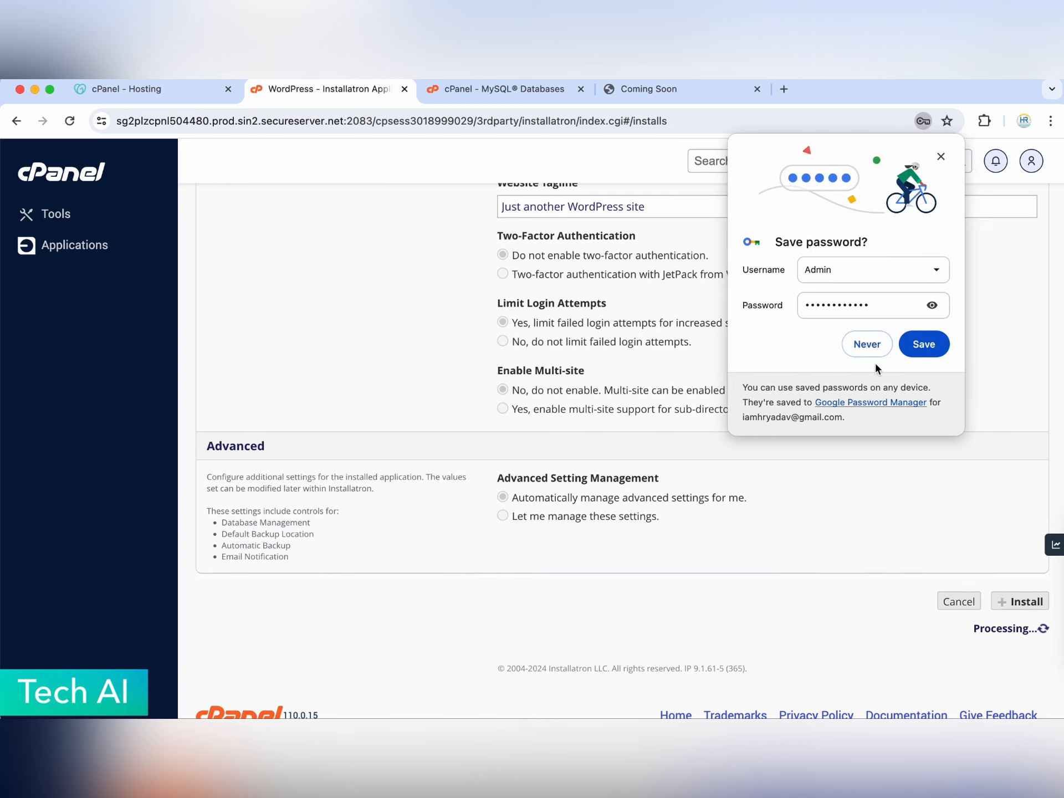
pyautogui.click(867, 345)
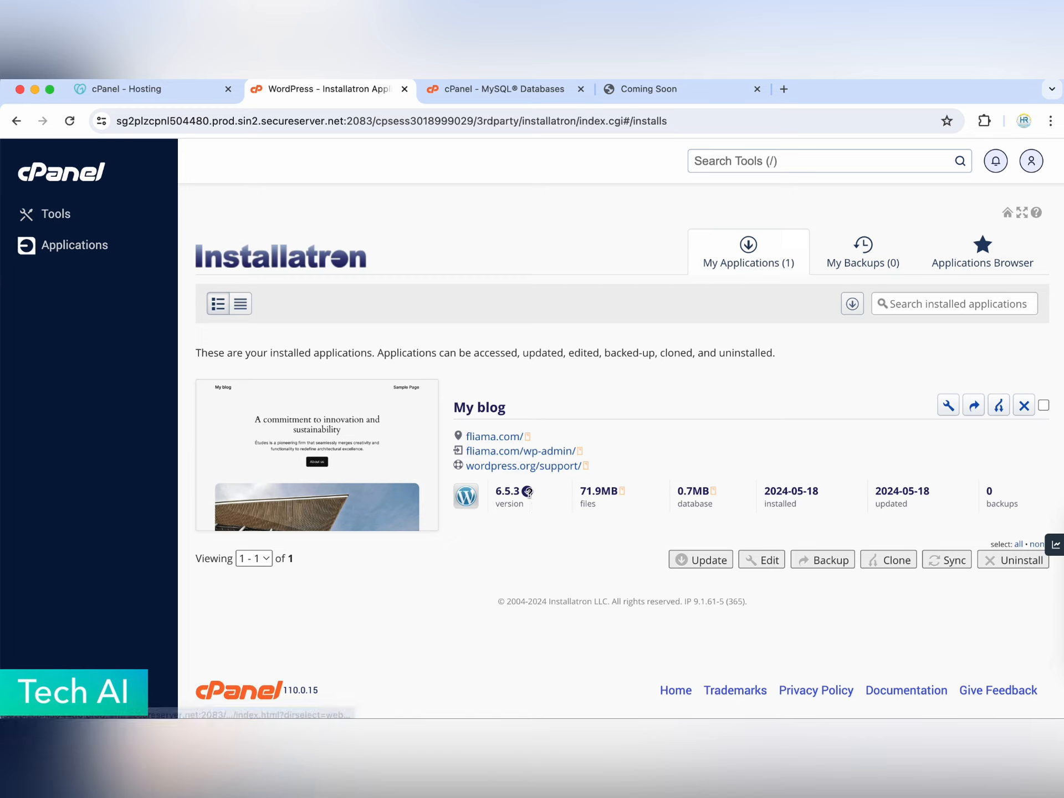
pyautogui.moveTo(527, 491)
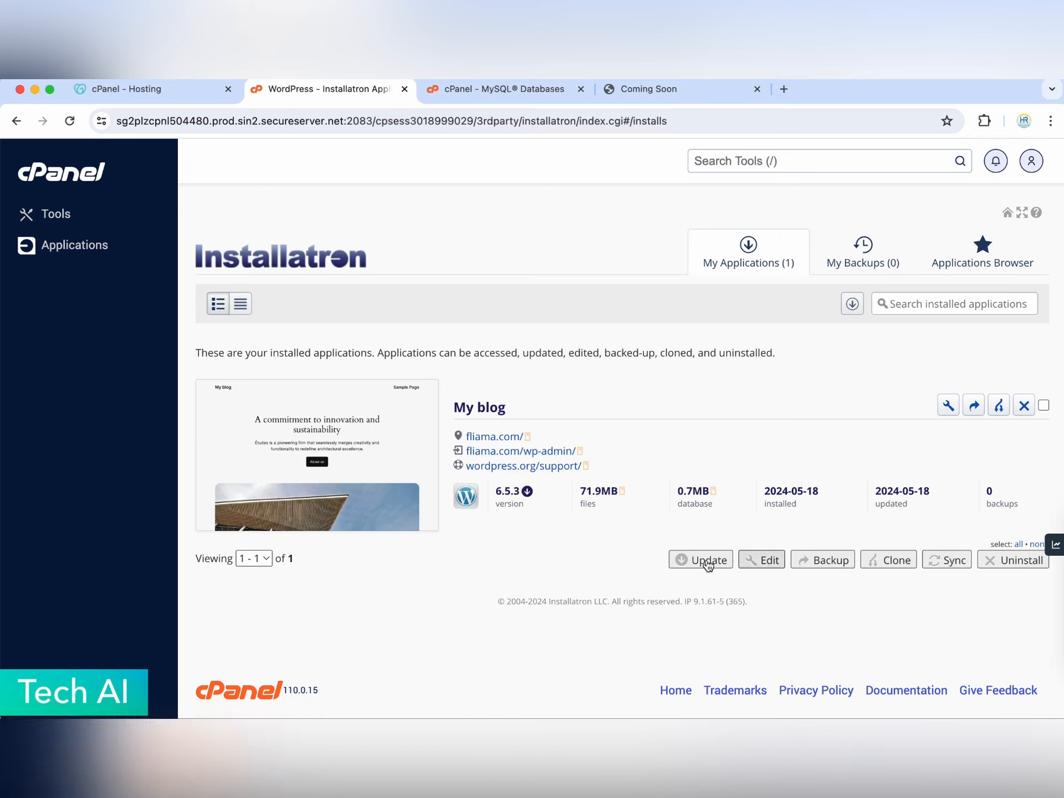
pyautogui.click(495, 437)
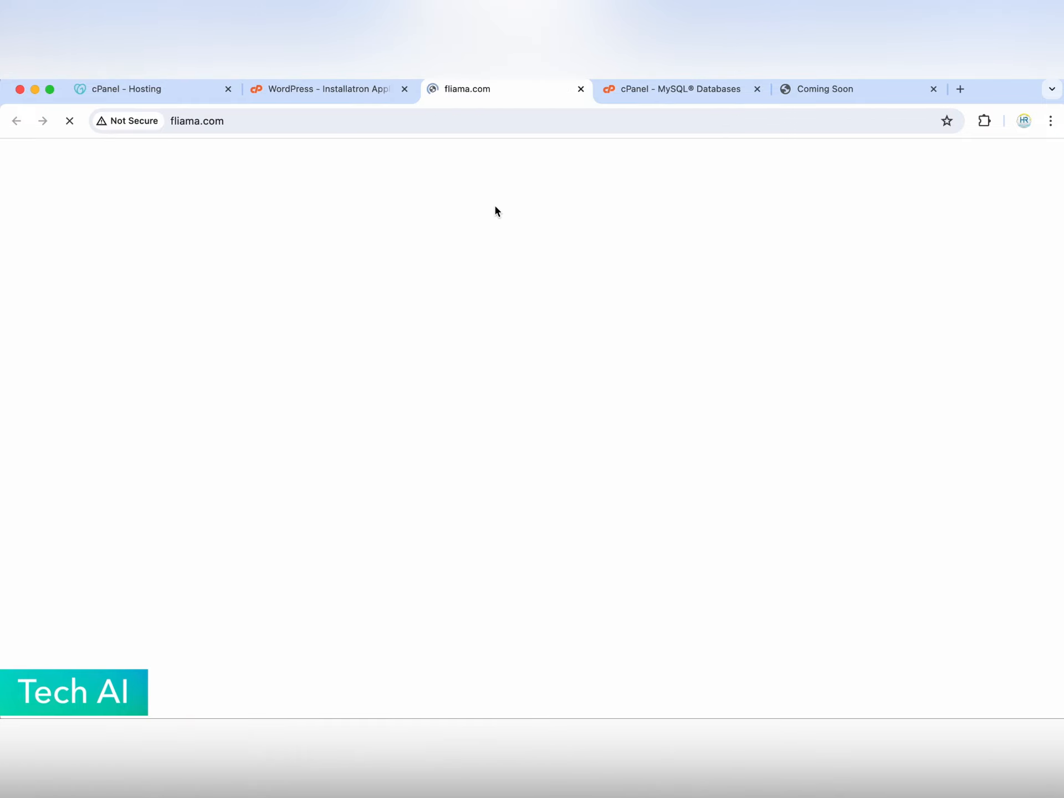
# - Scroll through the live My blog site, then go to fliama.com/wp-admin
pyautogui.scroll(-10, 485, 388)
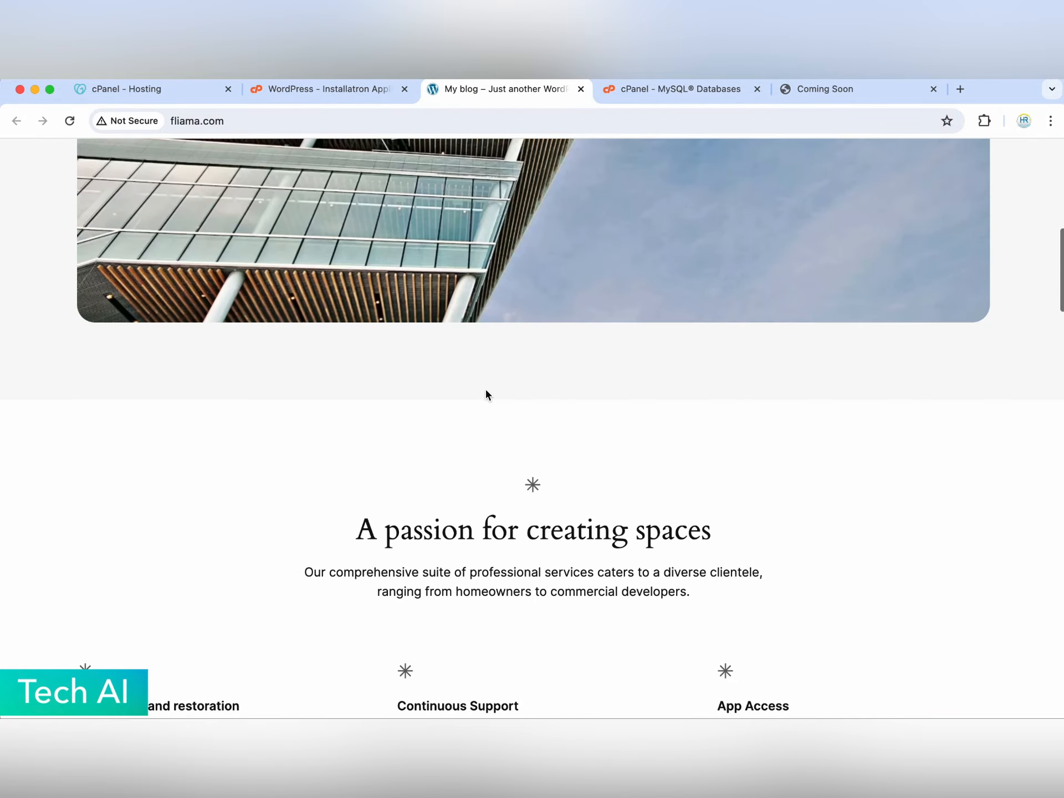
pyautogui.scroll(-15, 487, 390)
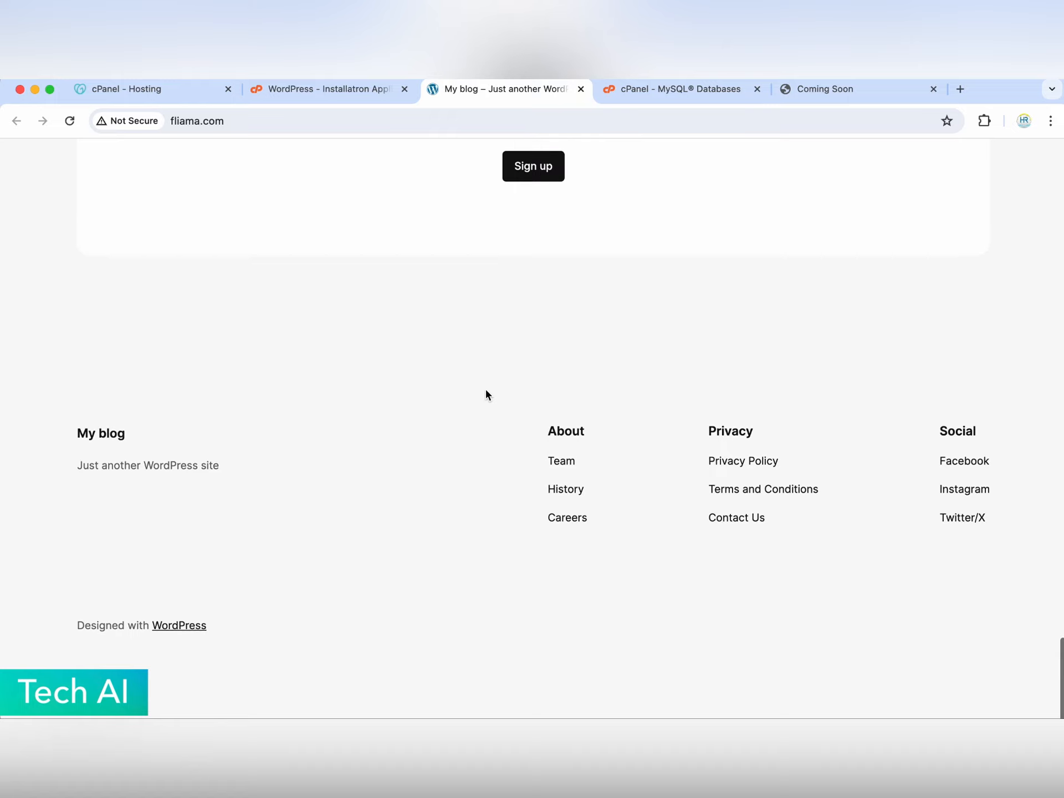
pyautogui.scroll(8, 487, 395)
pyautogui.scroll(15, 486, 391)
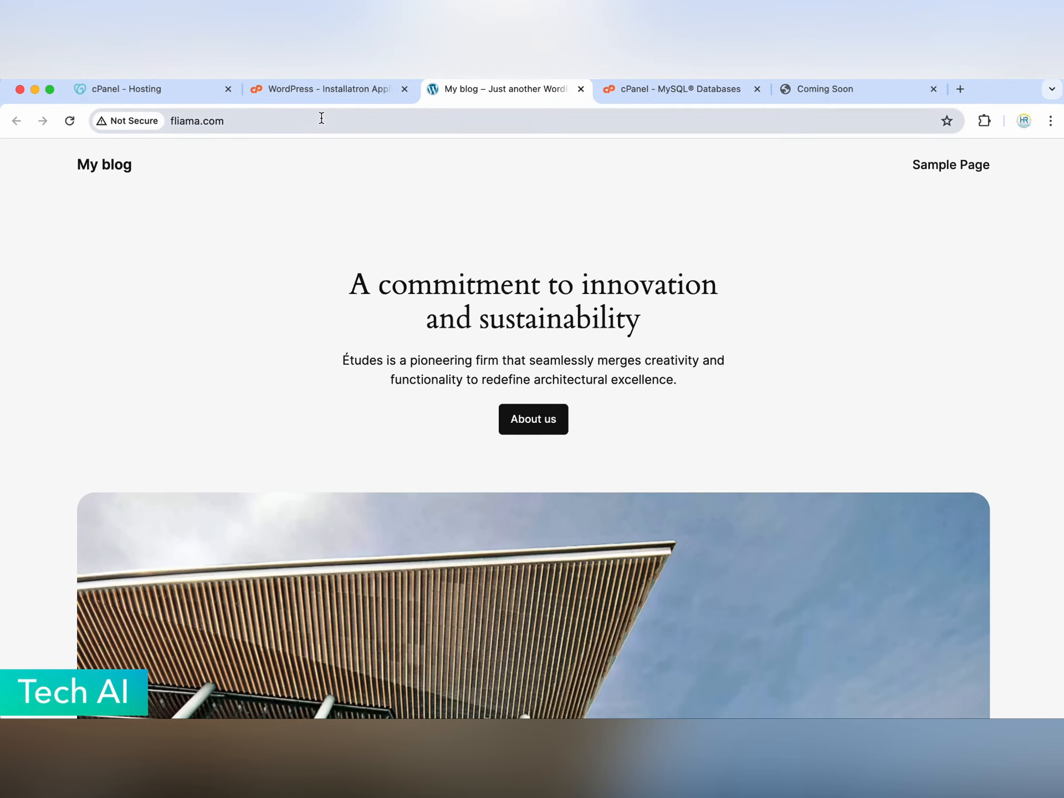
pyautogui.click(341, 121)
pyautogui.write('/wp-admin')
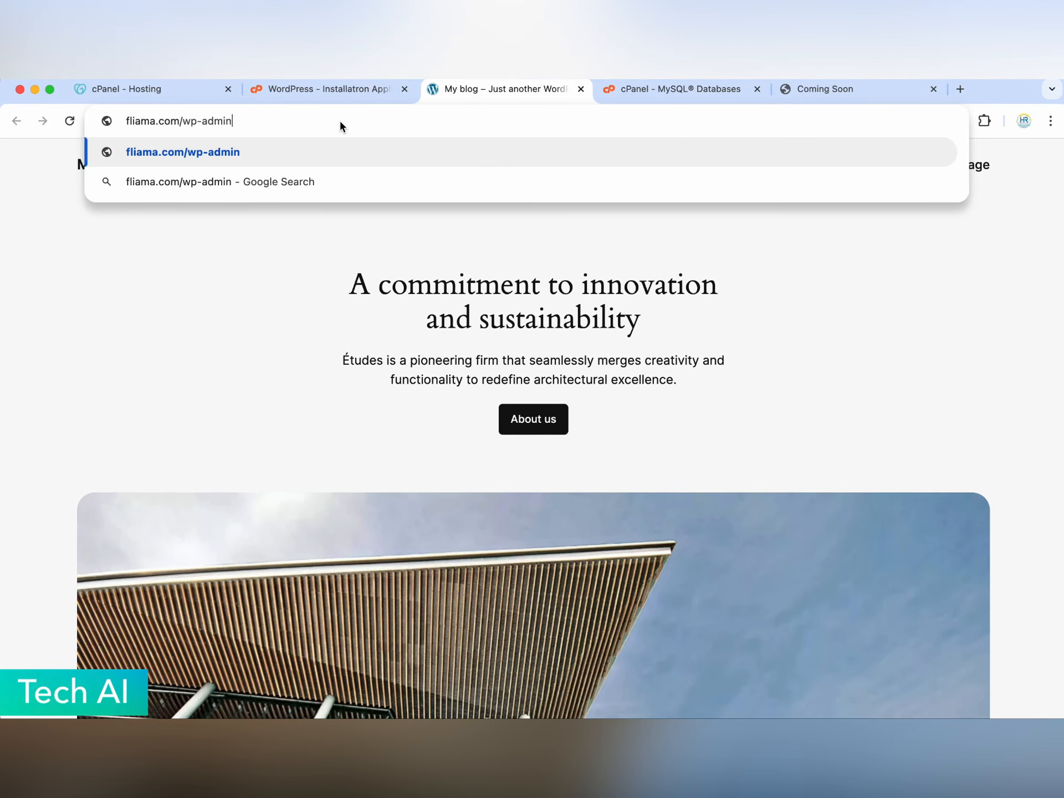
pyautogui.press('Return')
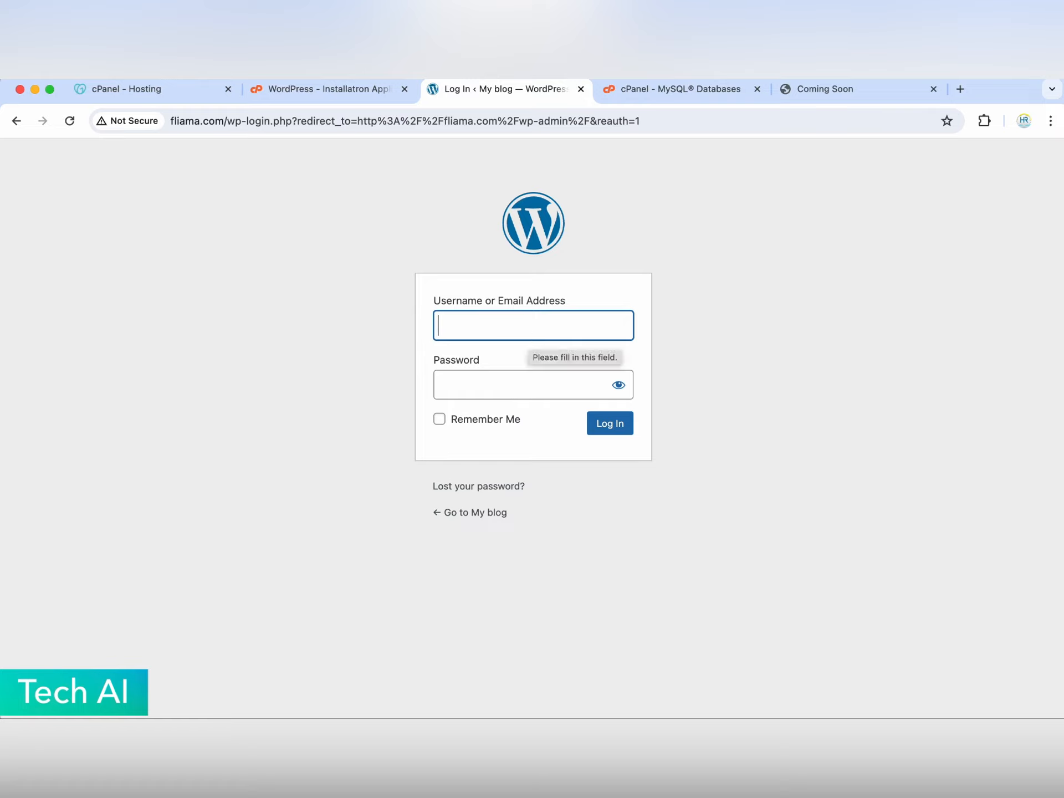
# - Log in to WordPress as Admin with the administrator password
pyautogui.write('Admin')
pyautogui.press('Tab')
pyautogui.write('a•')
pyautogui.press('BackSpace')
pyautogui.press('BackSpace')
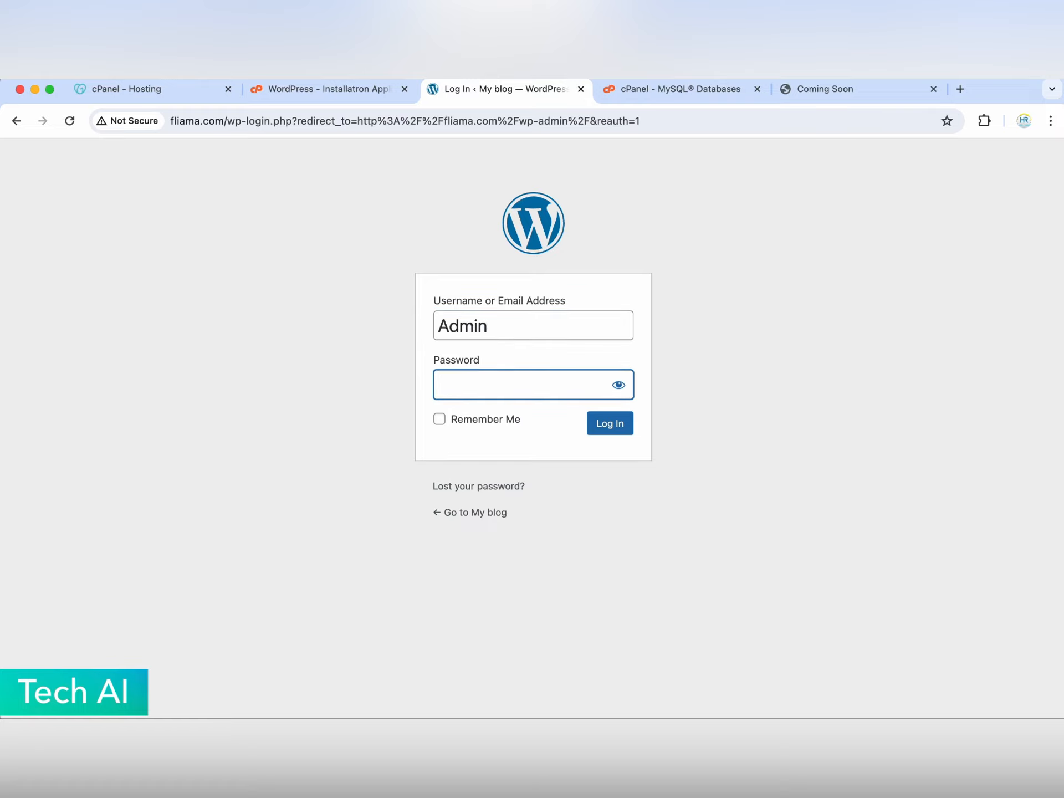
pyautogui.write('••••••••••••')
pyautogui.press('Return')
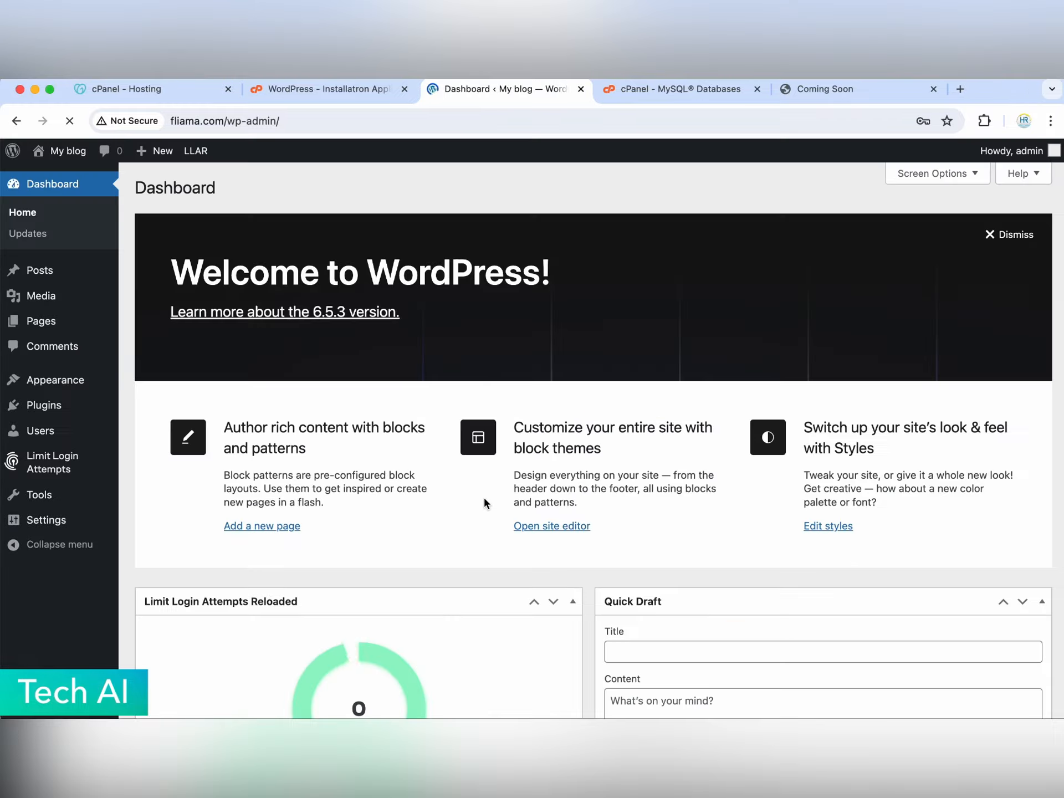
# - Decline saving the login password and dismiss the Welcome to WordPress panel
pyautogui.click(864, 344)
pyautogui.scroll(-10, 721, 354)
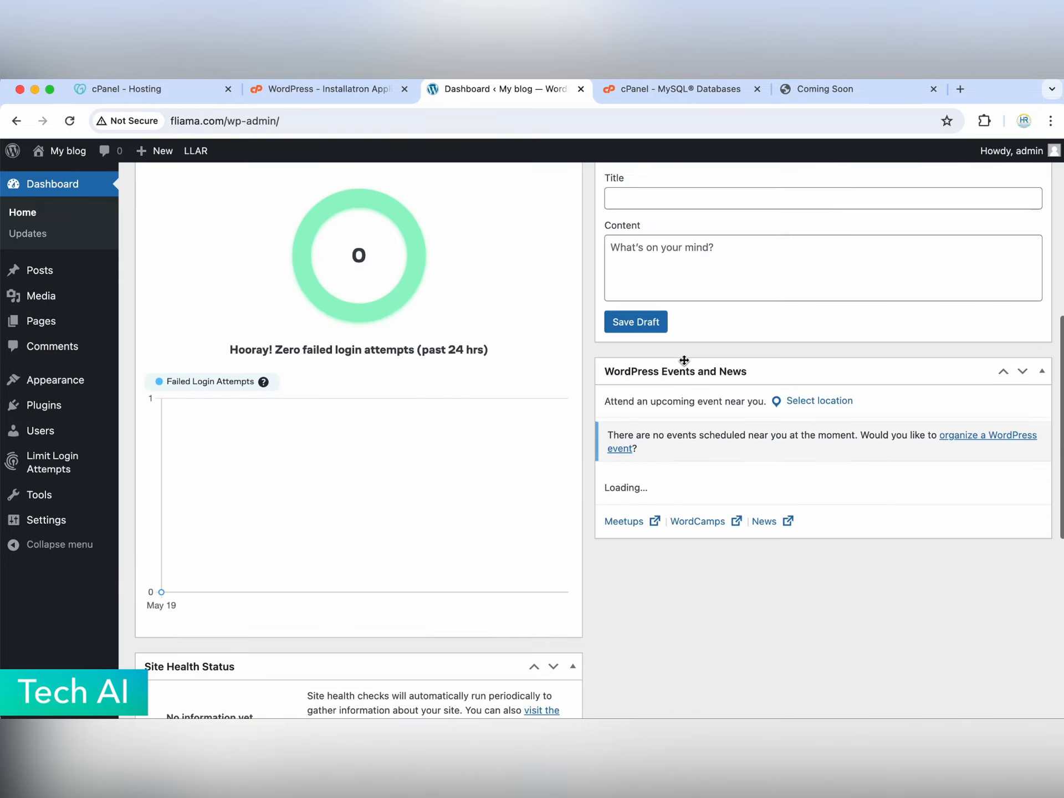
pyautogui.scroll(-5, 685, 362)
pyautogui.scroll(15, 685, 363)
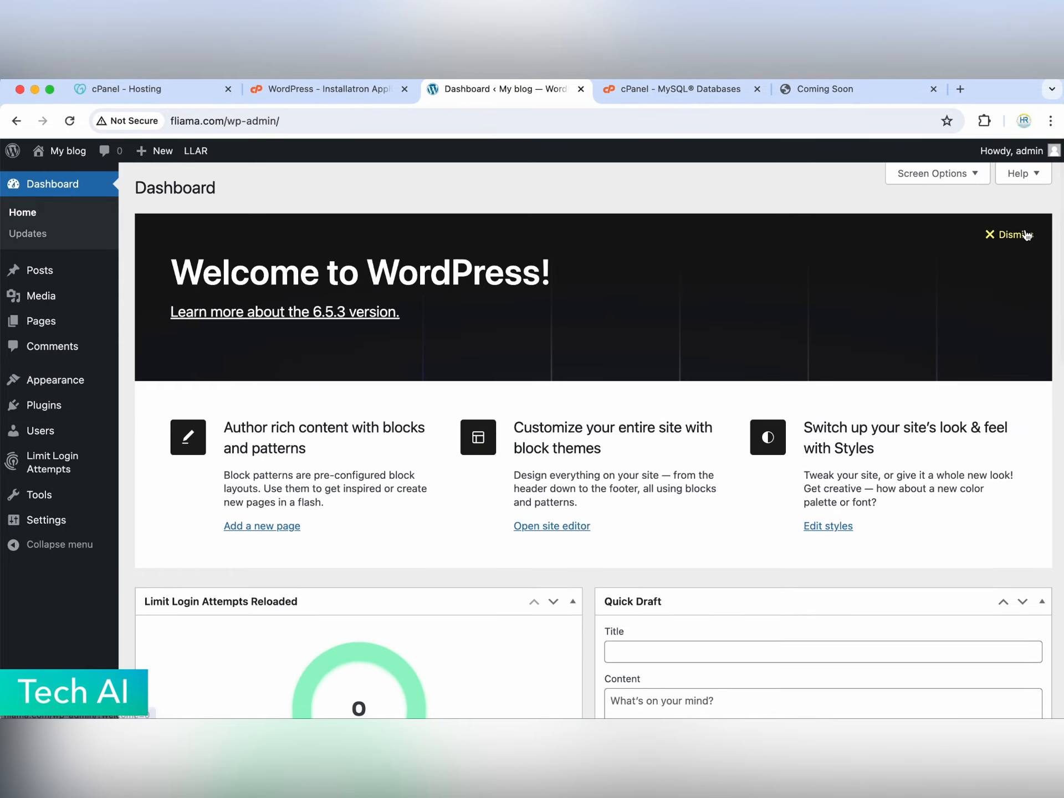
pyautogui.click(1015, 235)
pyautogui.scroll(-10, 586, 372)
pyautogui.scroll(10, 587, 466)
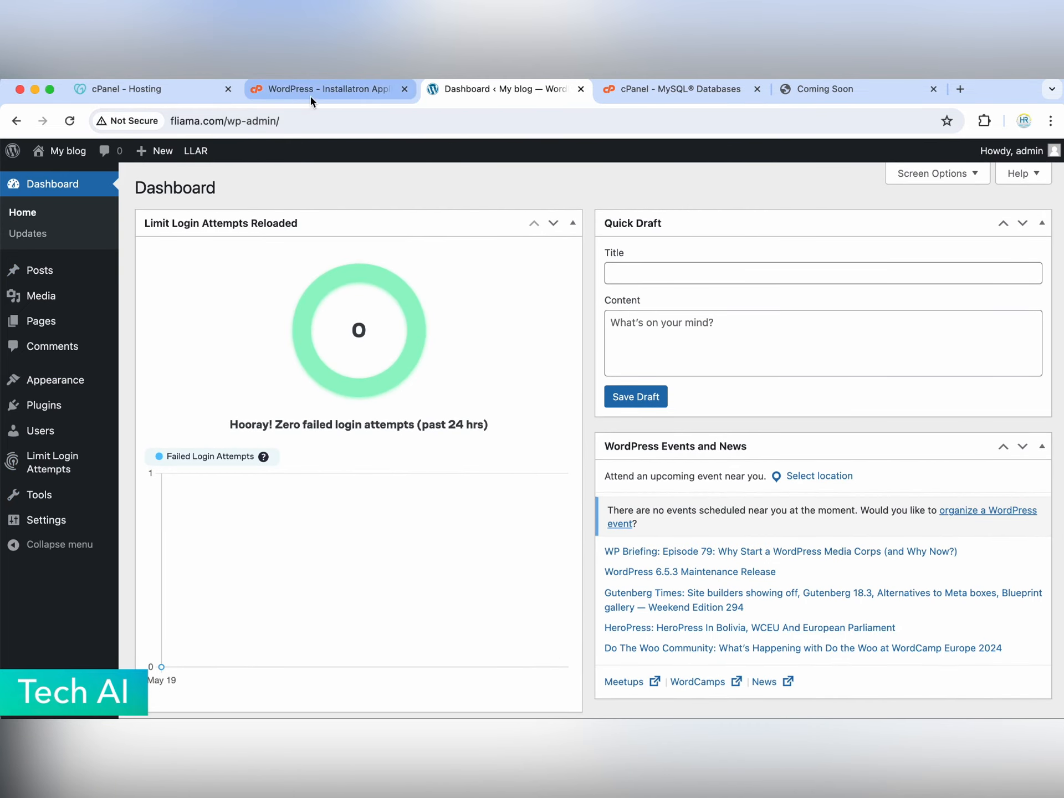
pyautogui.scroll(-10, 425, 285)
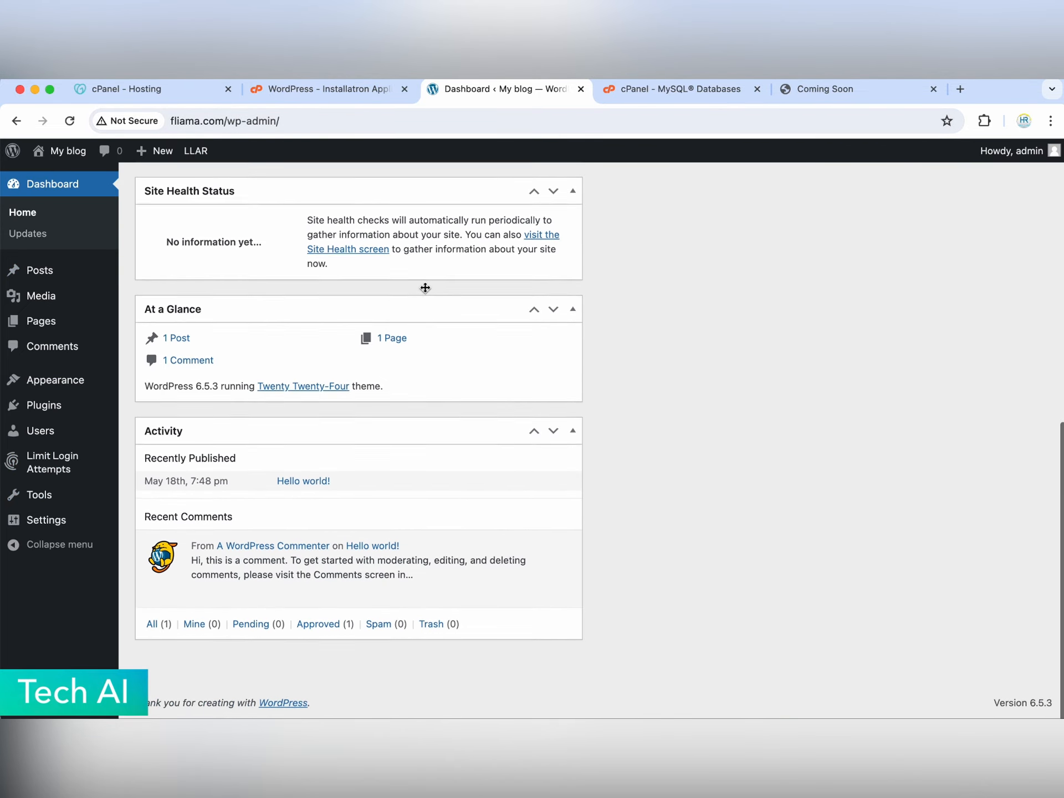
pyautogui.scroll(10, 425, 287)
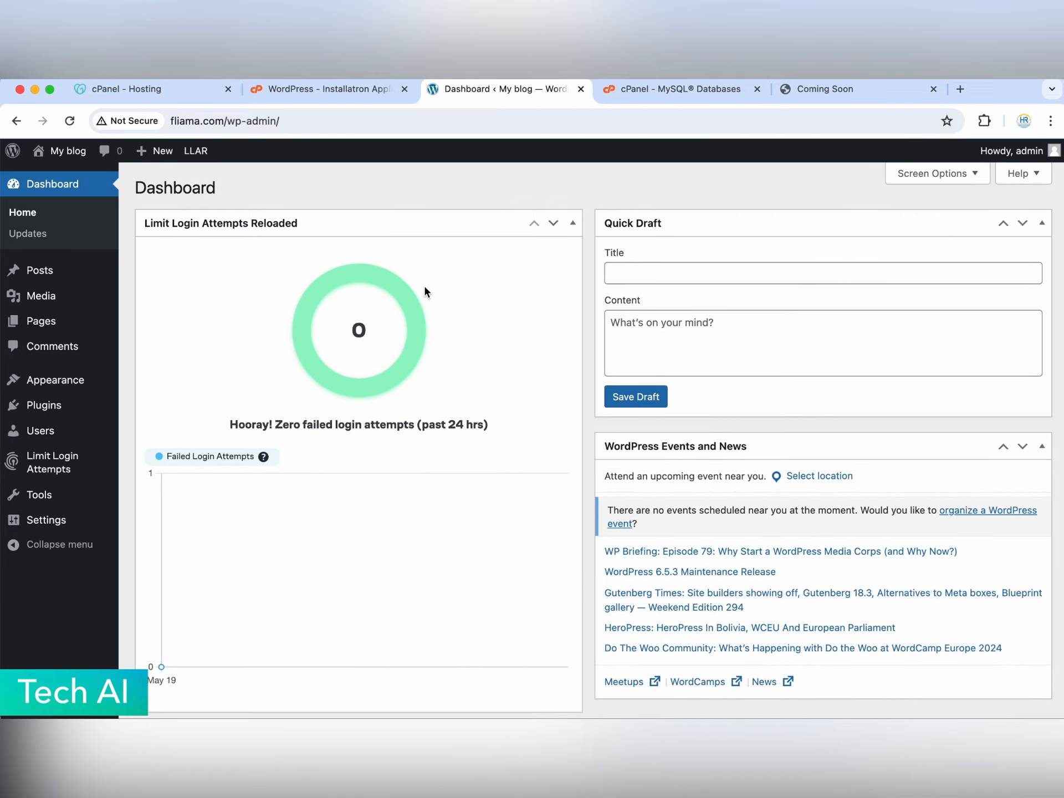
pyautogui.scroll(-10, 424, 288)
pyautogui.scroll(10, 424, 289)
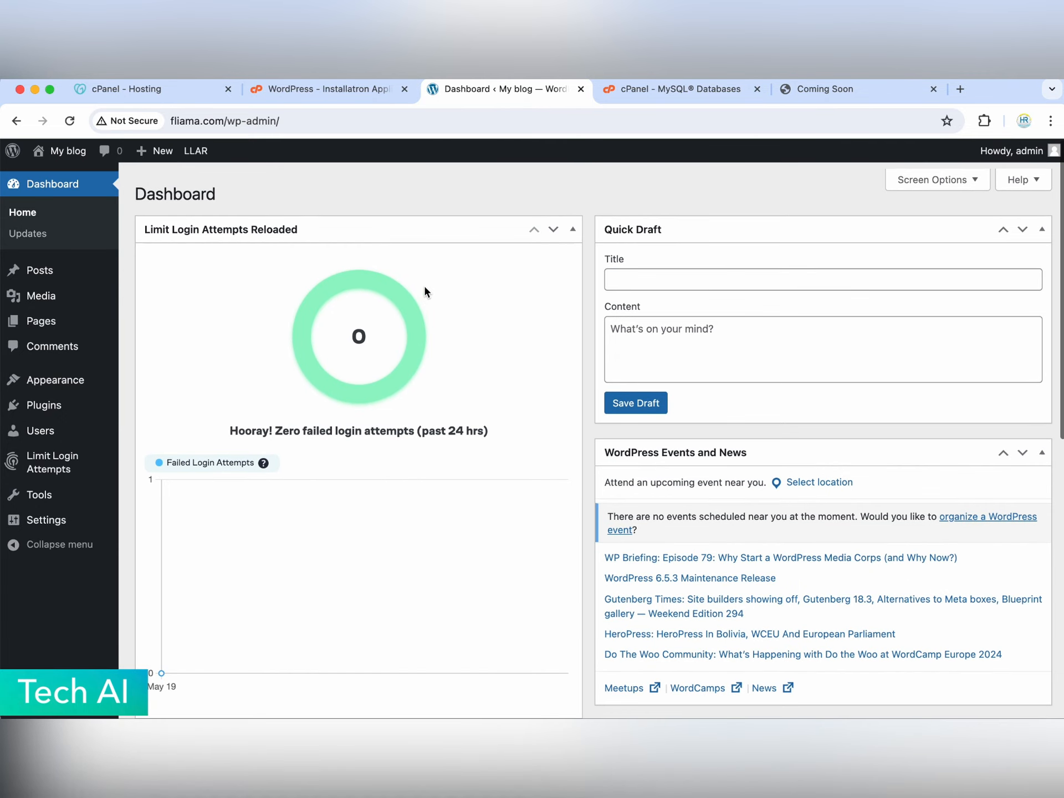
pyautogui.scroll(-7, 425, 290)
pyautogui.scroll(7, 425, 289)
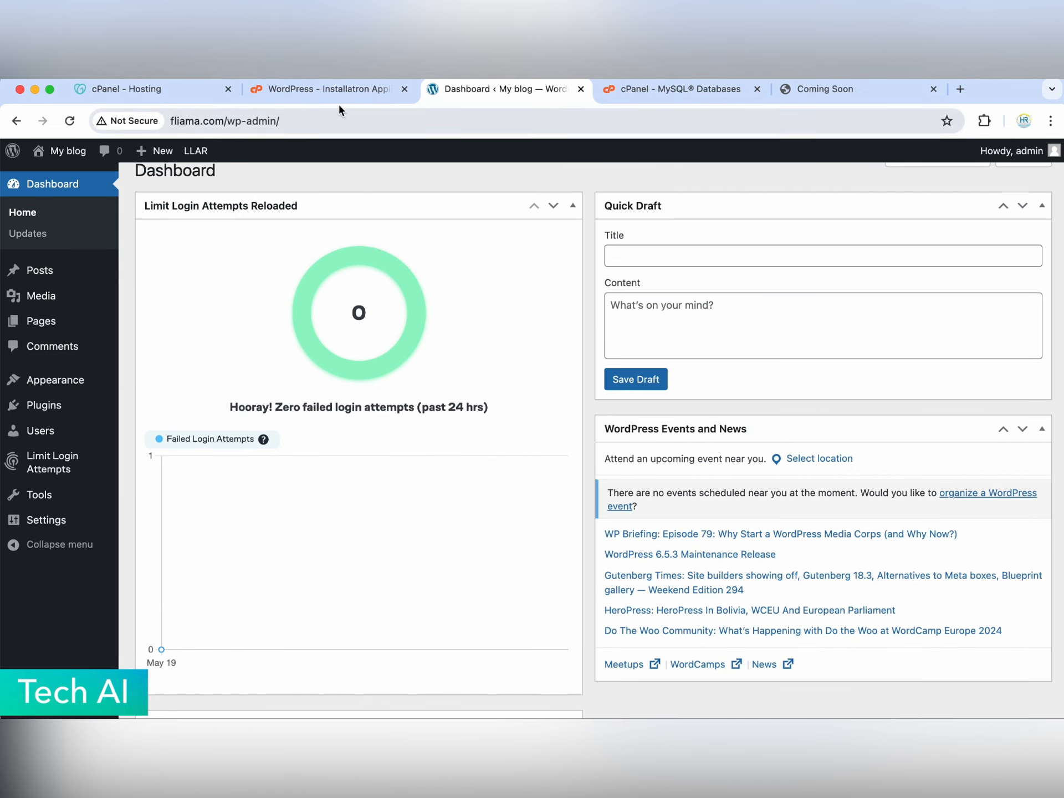
# - Collapse the Limit Login Attempts Reloaded, At a Glance, Activity, Quick Draft and Events and News widgets
pyautogui.click(385, 215)
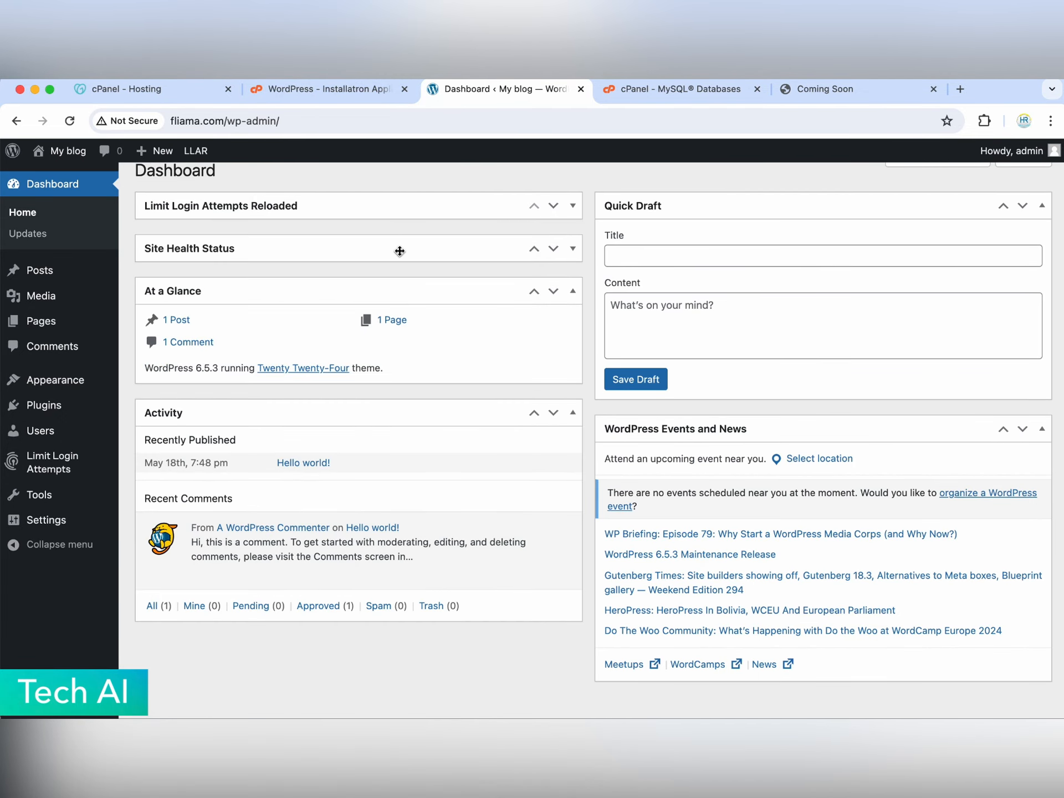
pyautogui.click(431, 294)
pyautogui.click(435, 332)
pyautogui.click(776, 207)
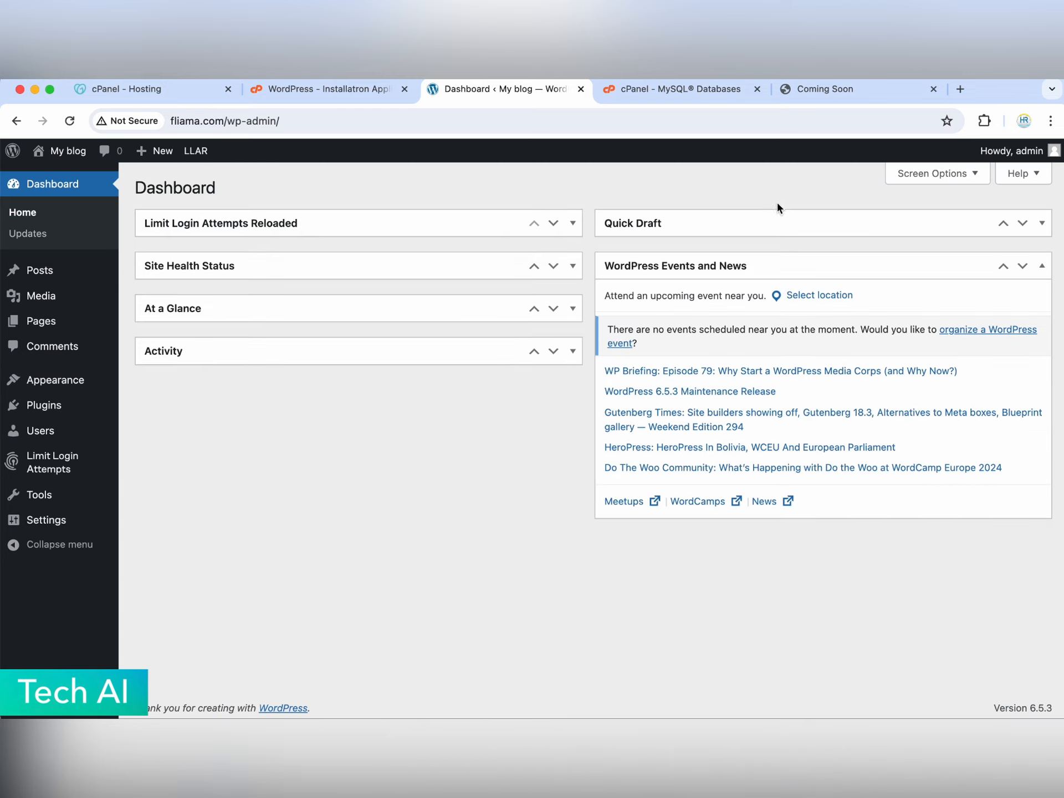
pyautogui.click(753, 264)
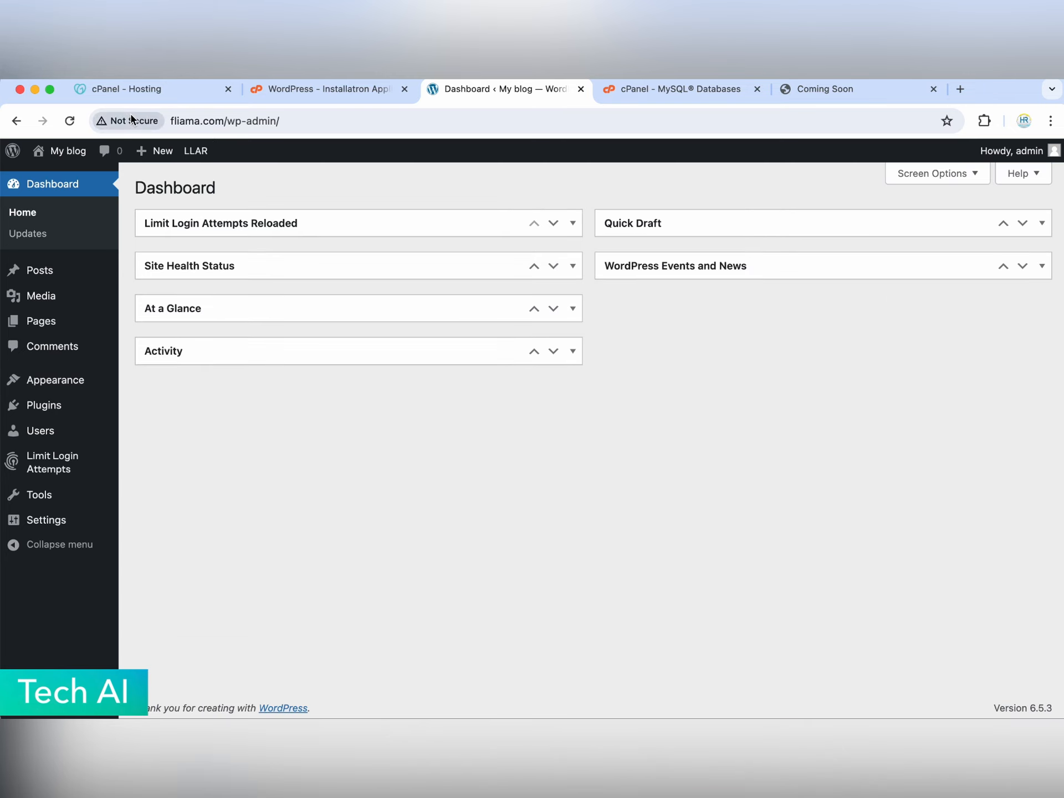